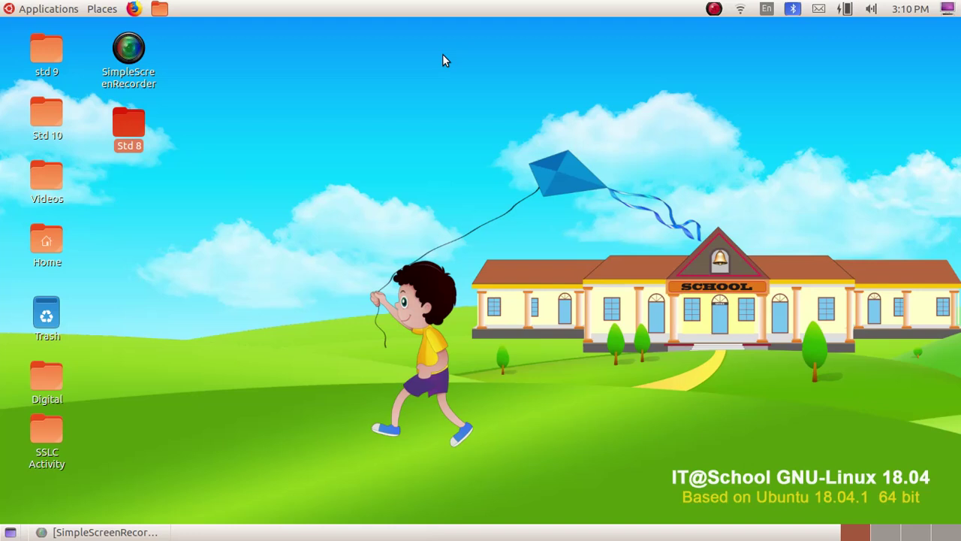
- In Files, browse to Home > School_Resources > Standard_8
left_click(42, 242)
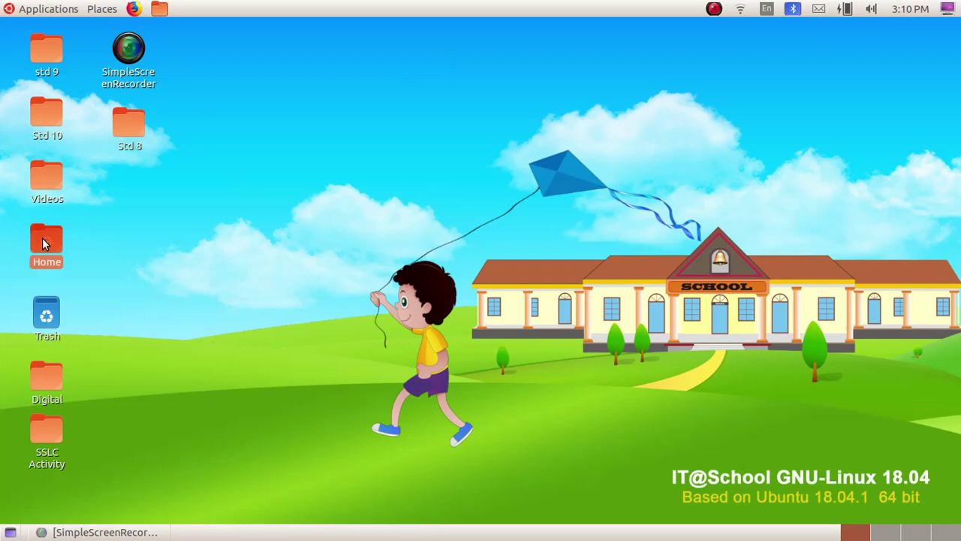
double_click(42, 237)
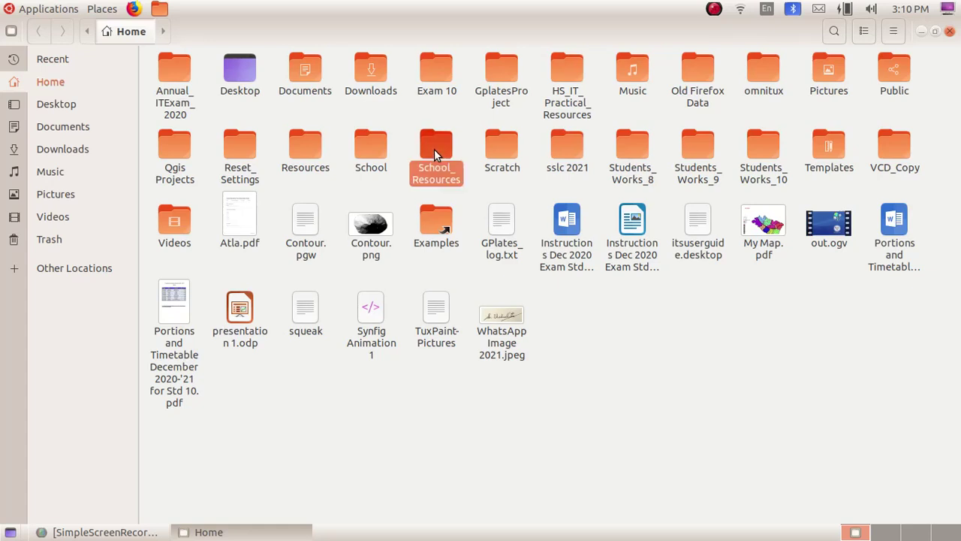
double_click(435, 155)
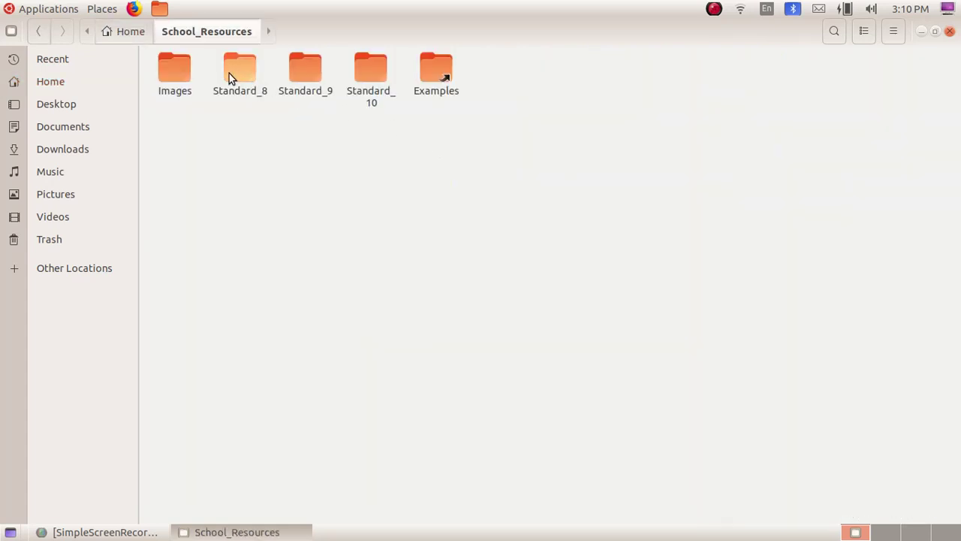
double_click(228, 73)
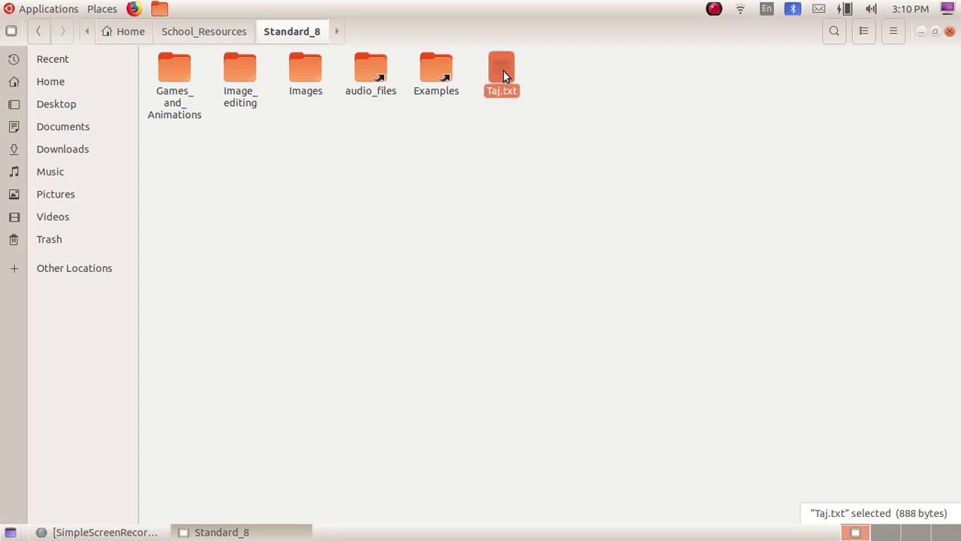
- Open Taj.txt with LibreOffice Writer via Open With Other Application
double_click(503, 70)
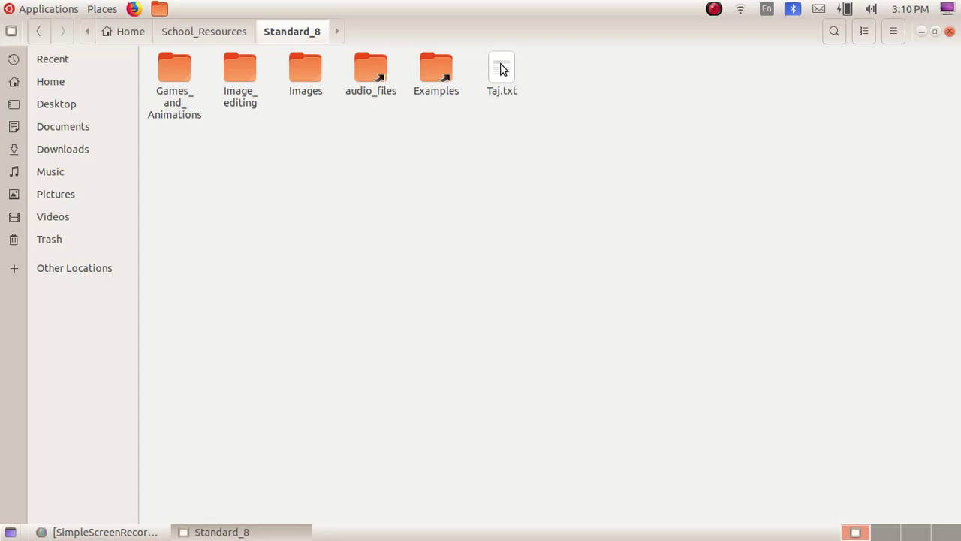
right_click(500, 64)
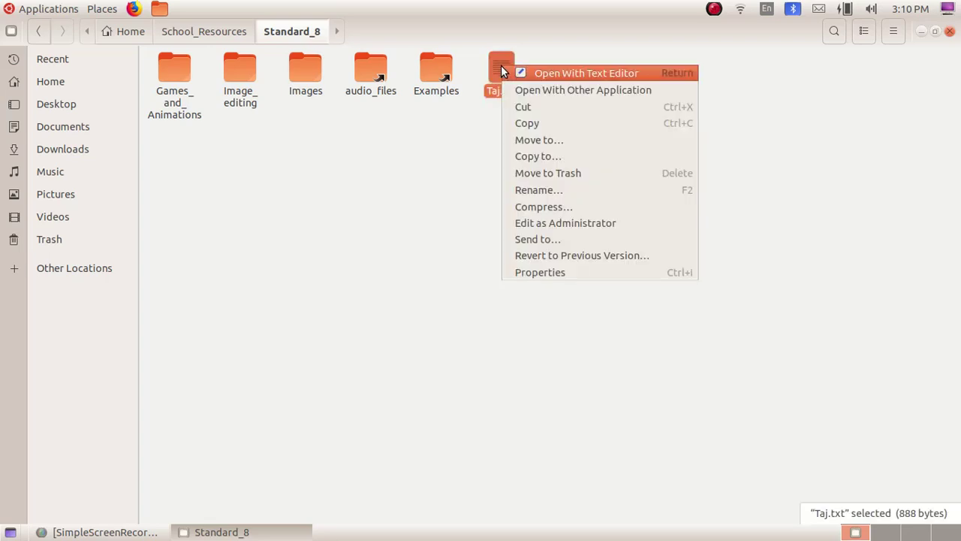
left_click(554, 89)
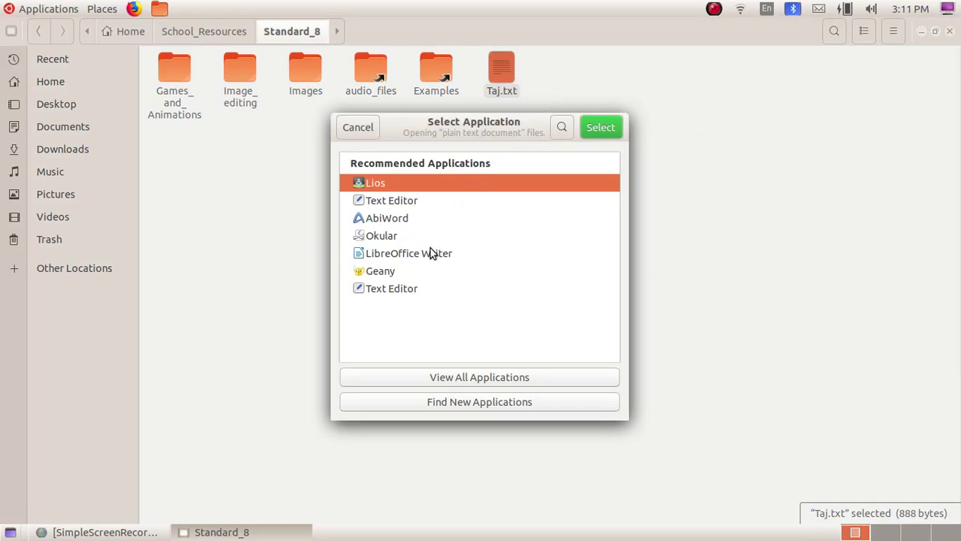
left_click(430, 253)
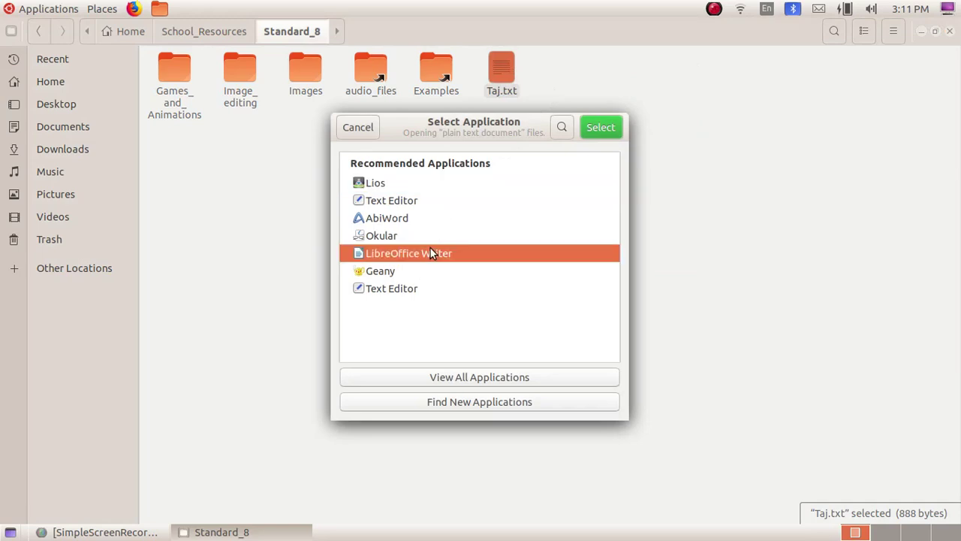
left_click(602, 127)
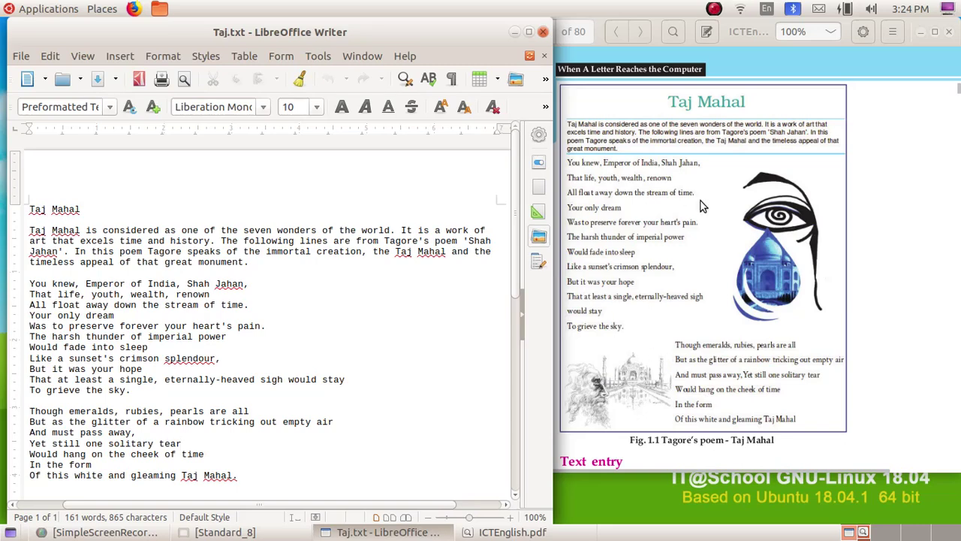
- Compare the Taj.txt poem in Writer with the matching ICTEnglish.pdf textbook page
left_click(766, 383)
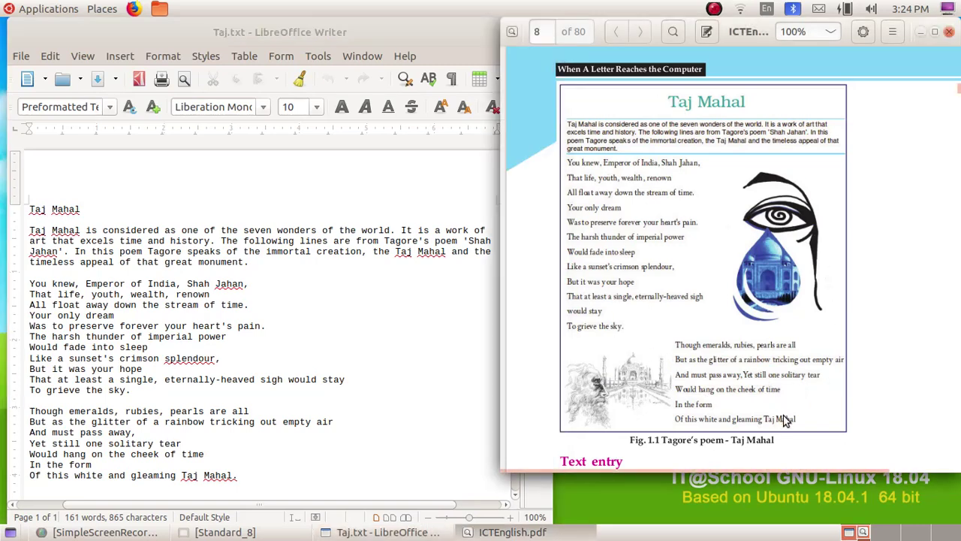
left_click(284, 195)
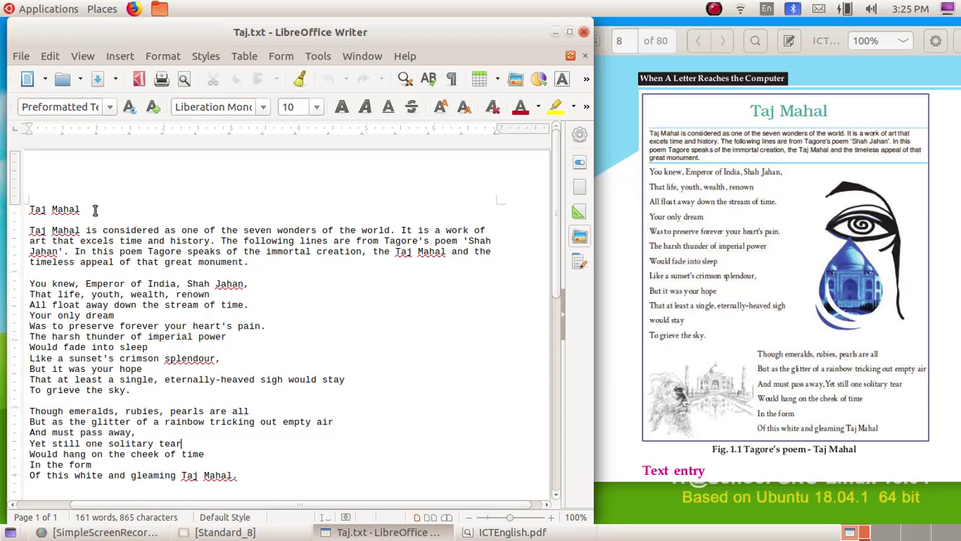
- Make the Taj Mahal title 28 pt, Light Blue 1 and centred
left_click_drag(79, 209, 19, 212)
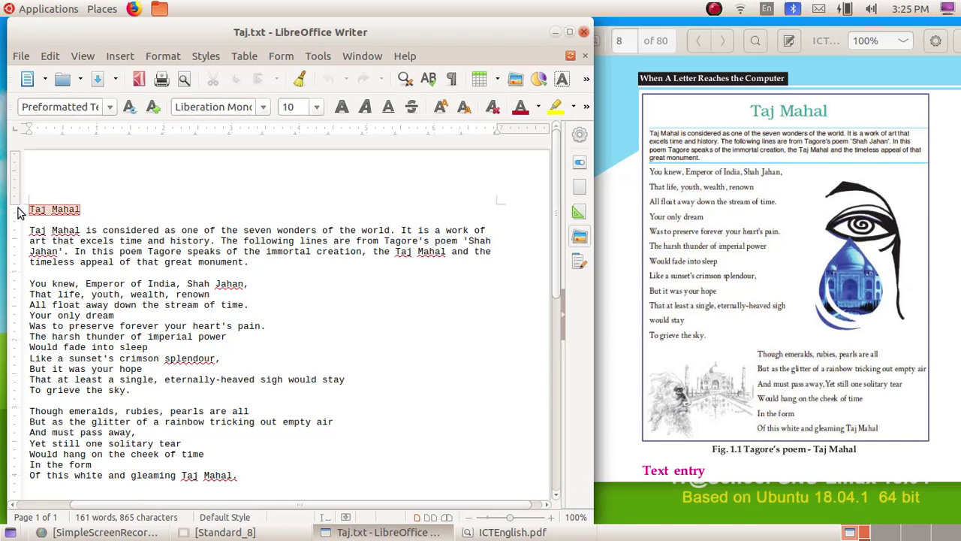
left_click(315, 113)
left_click(320, 253)
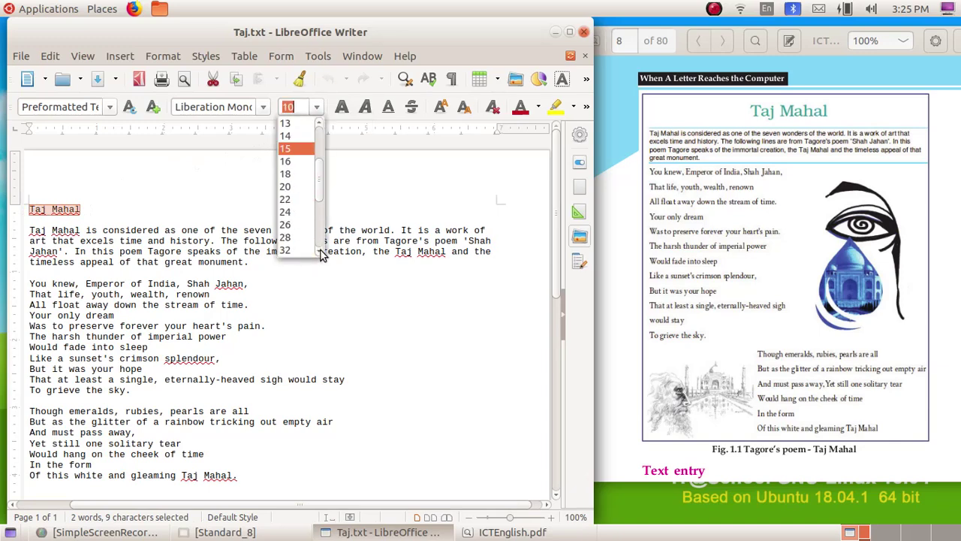
left_click(285, 238)
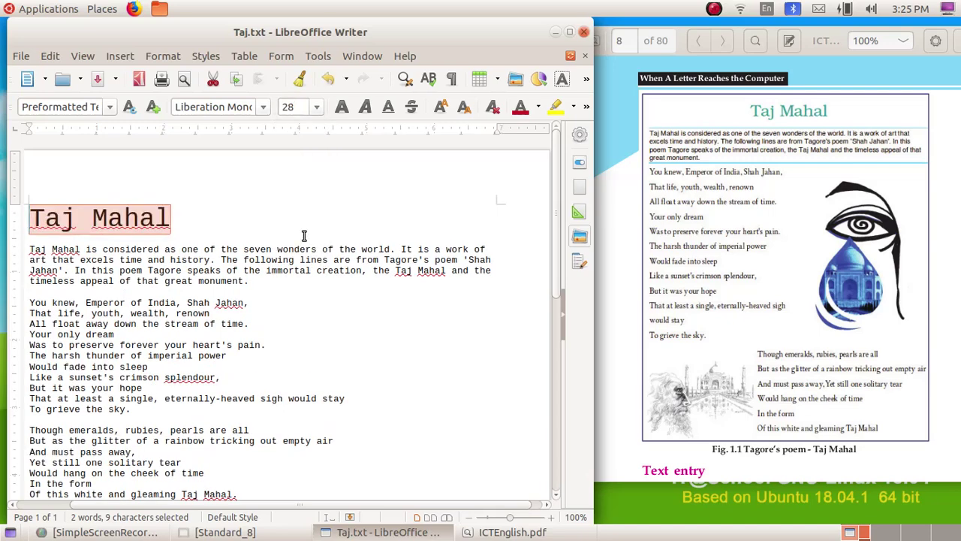
left_click(537, 107)
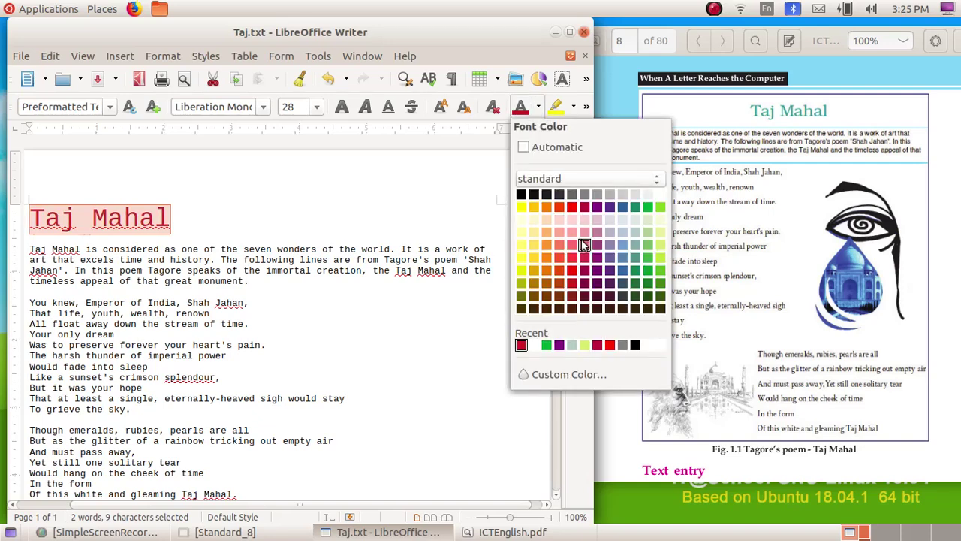
left_click(625, 257)
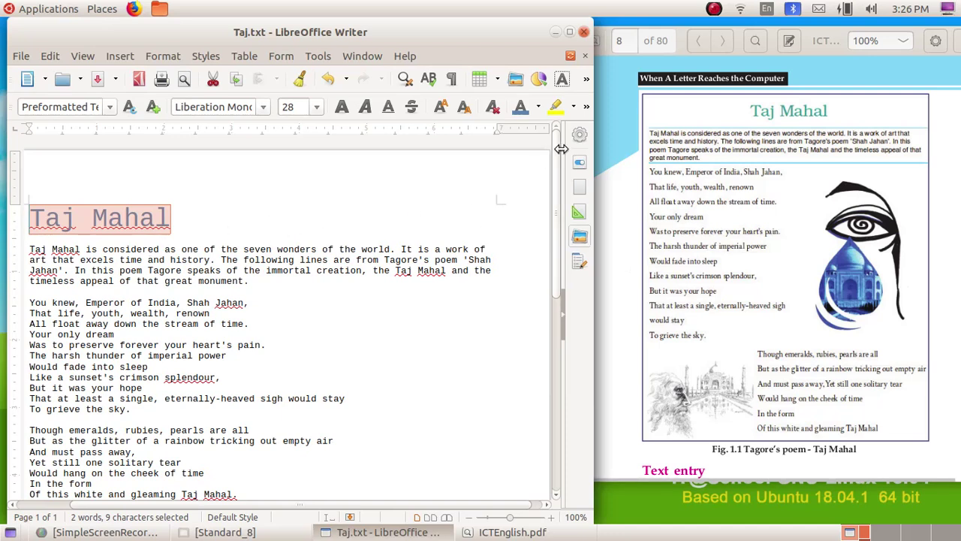
left_click(587, 107)
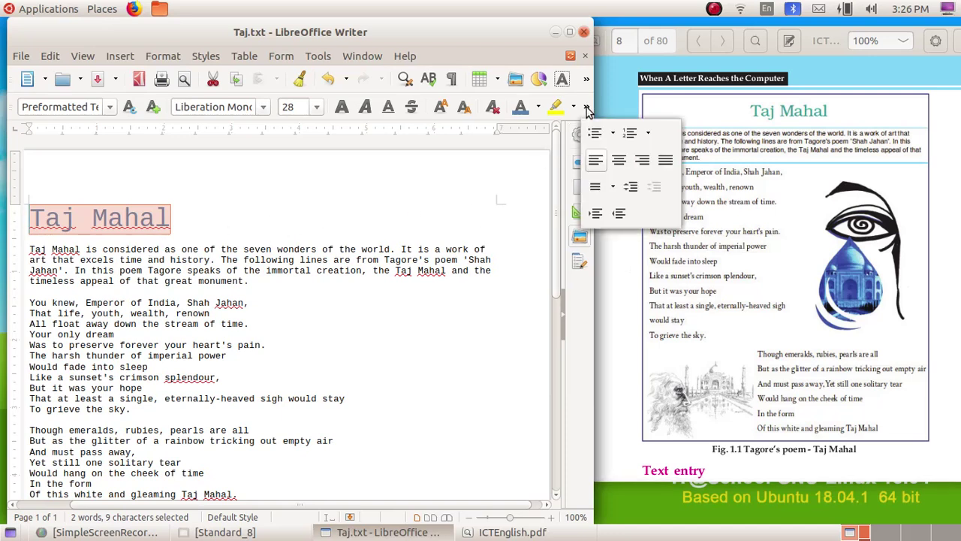
left_click(619, 160)
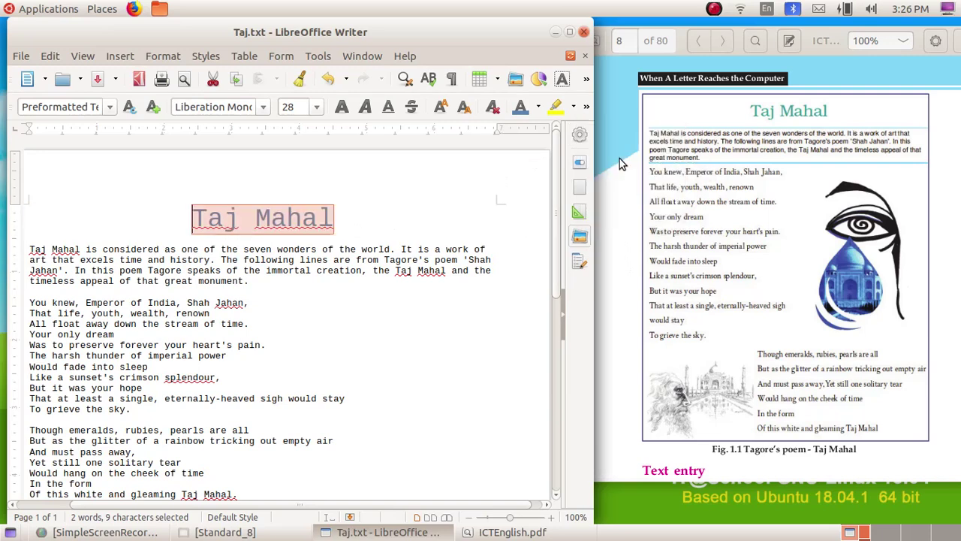
left_click(415, 347)
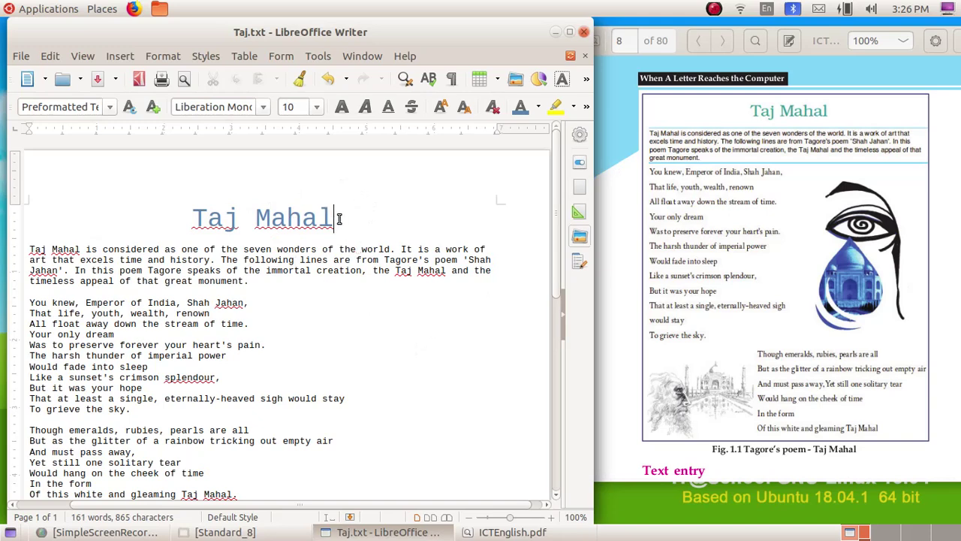
- Set the title font to Century Schoolbook L
left_click_drag(335, 217, 192, 217)
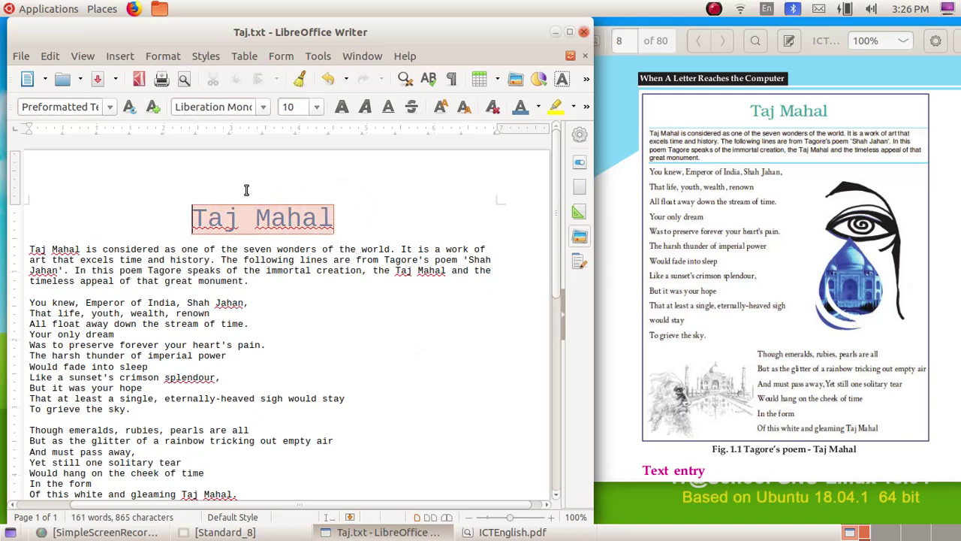
left_click(263, 106)
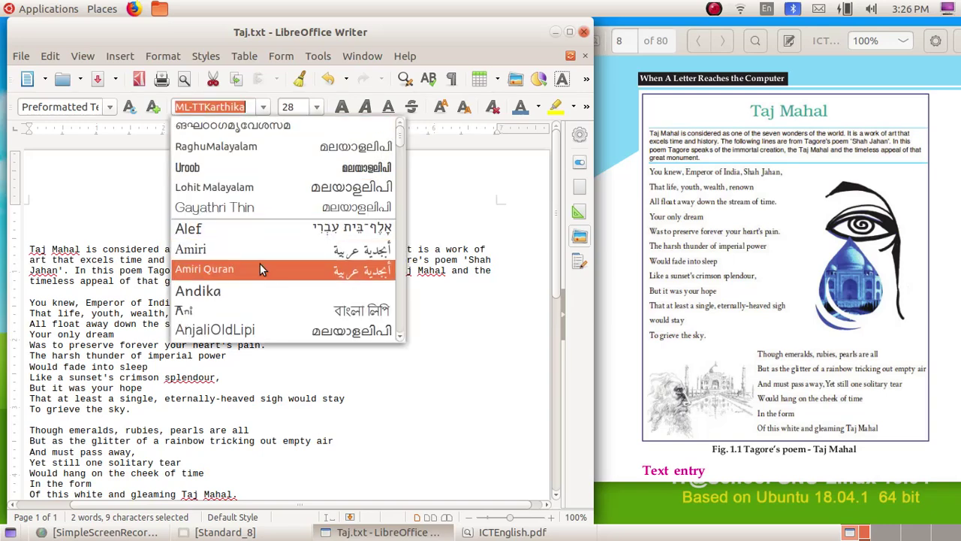
scroll(260, 266, "down", 6)
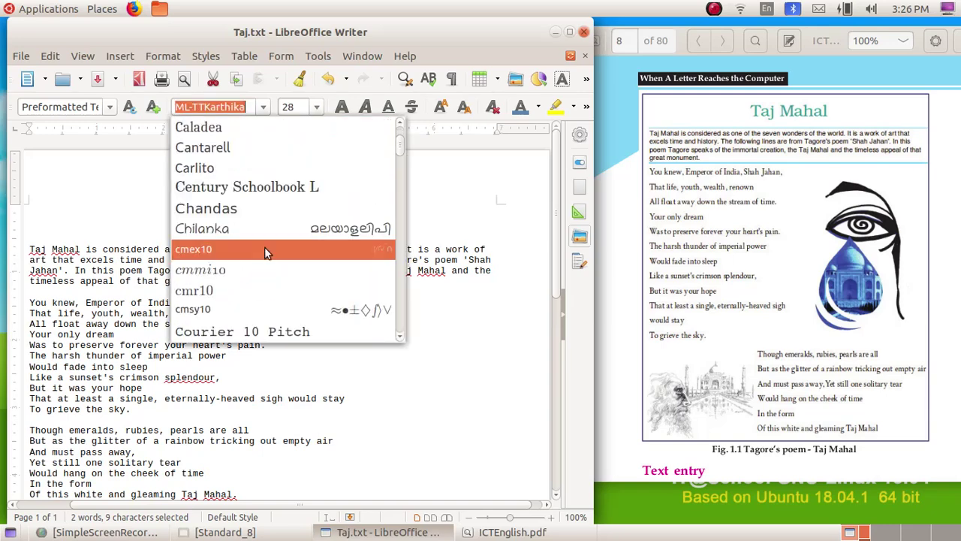
left_click(291, 188)
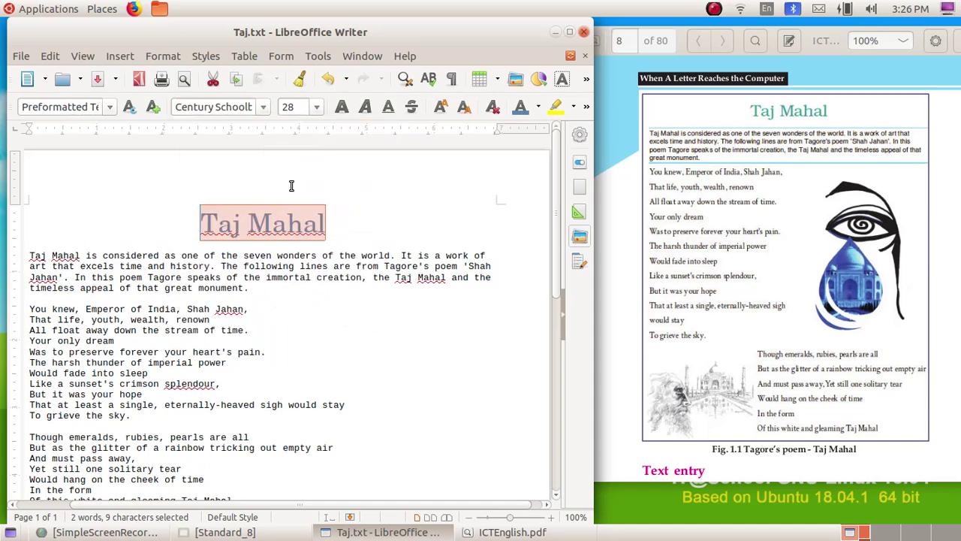
left_click(374, 235)
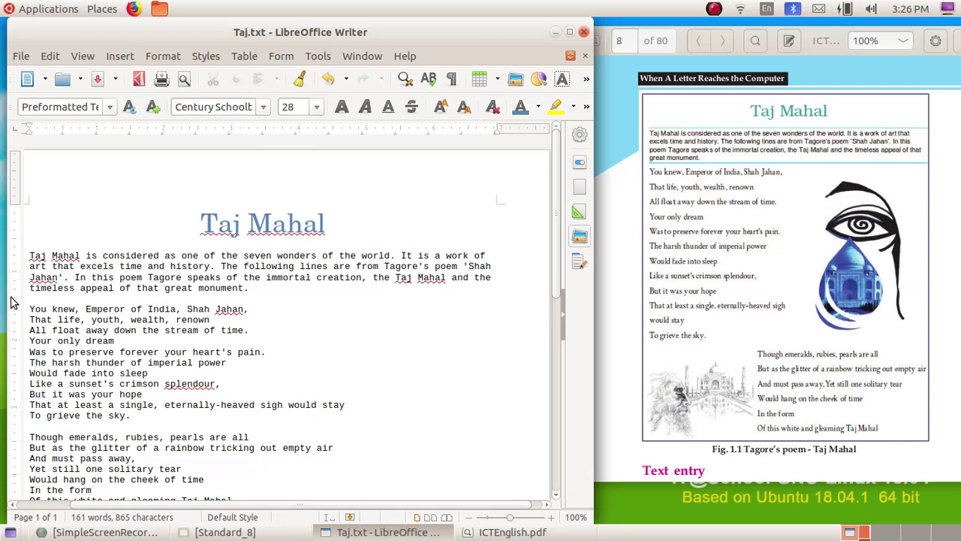
- Give the intro paragraph Dark Blue 1 top and bottom borders, then select the poem
left_click_drag(28, 256, 270, 286)
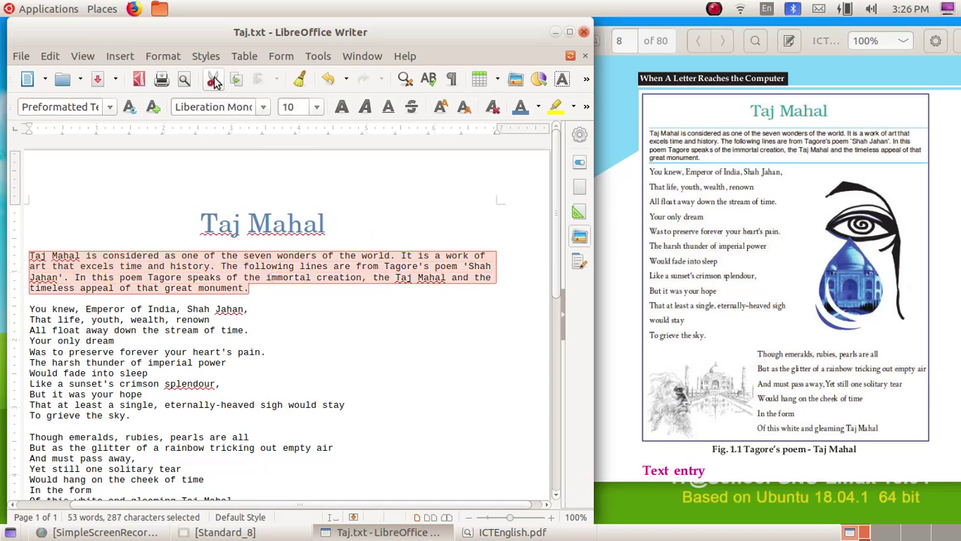
left_click(163, 56)
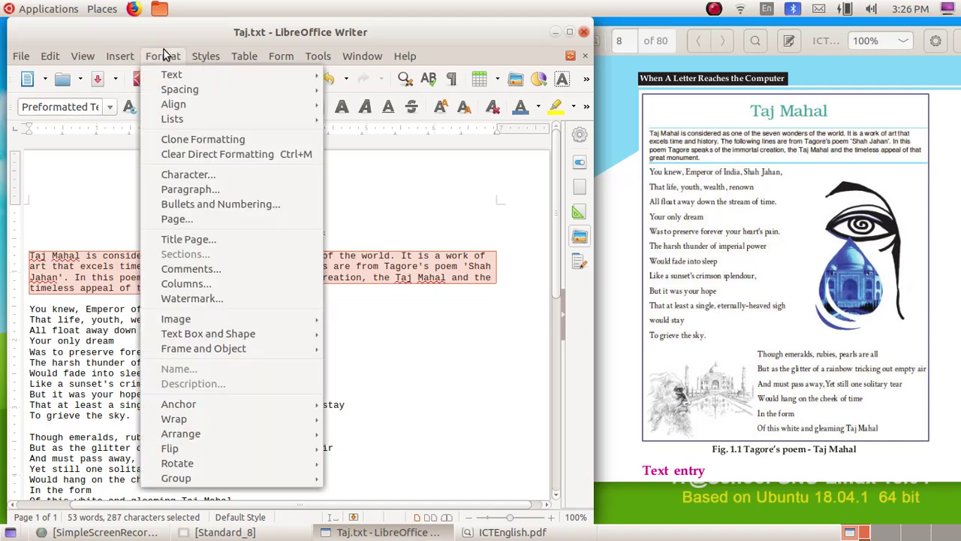
left_click(187, 190)
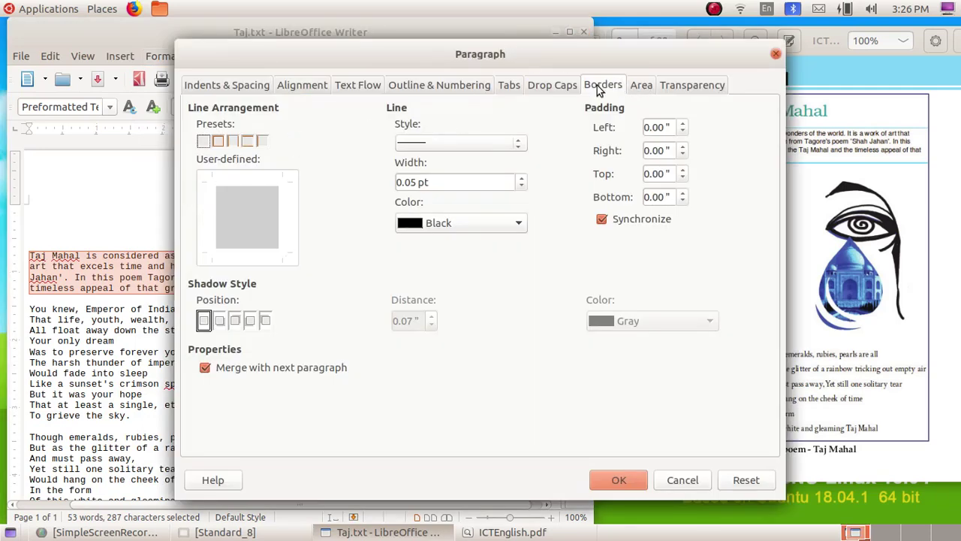
left_click(249, 144)
left_click_drag(478, 65, 309, 65)
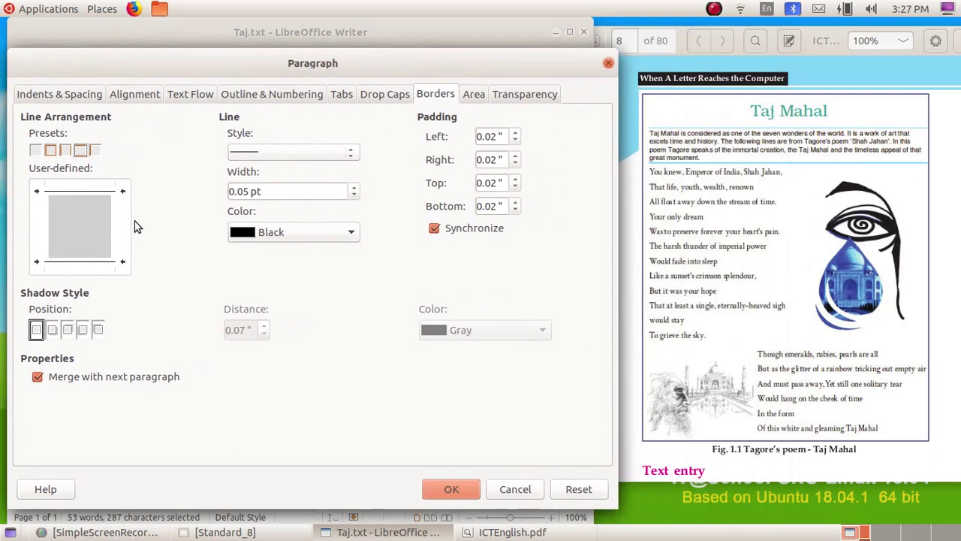
left_click(352, 232)
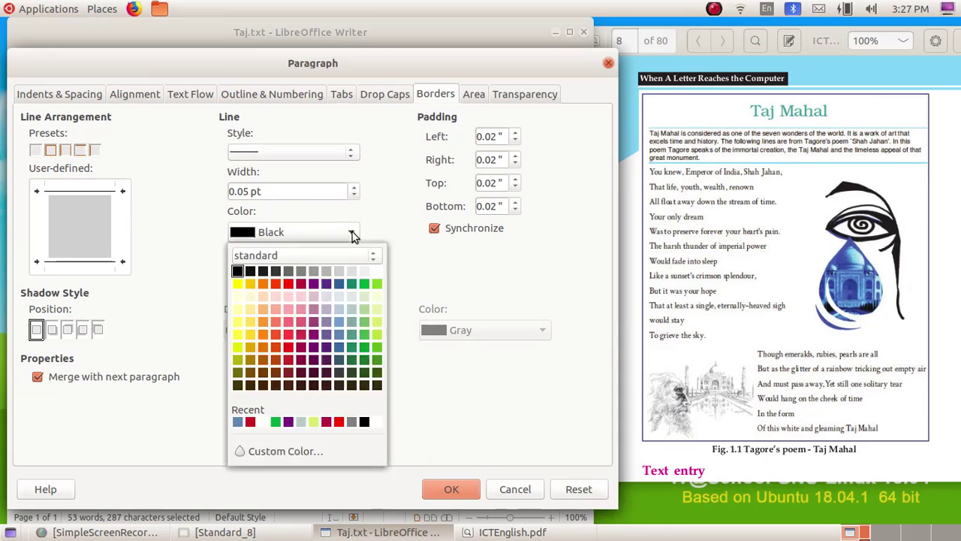
left_click(338, 348)
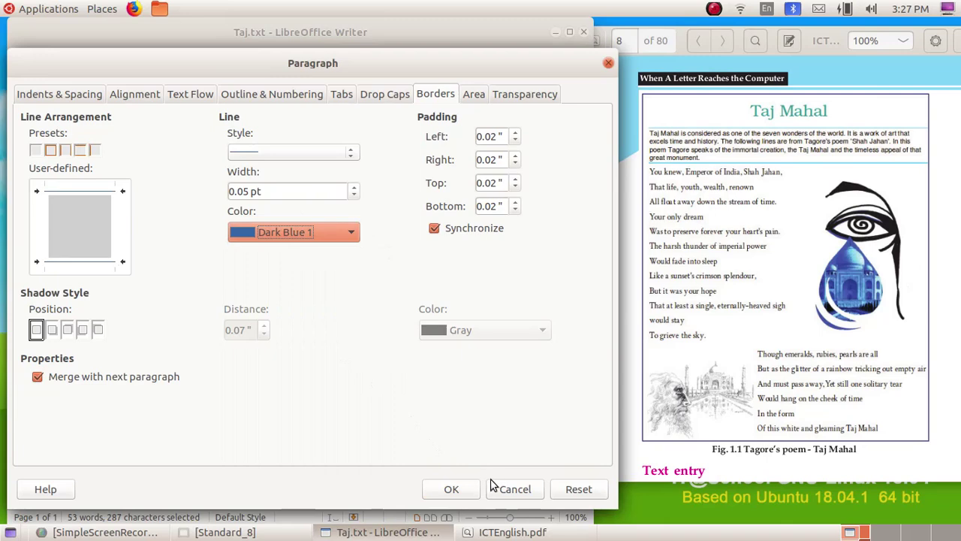
left_click(463, 494)
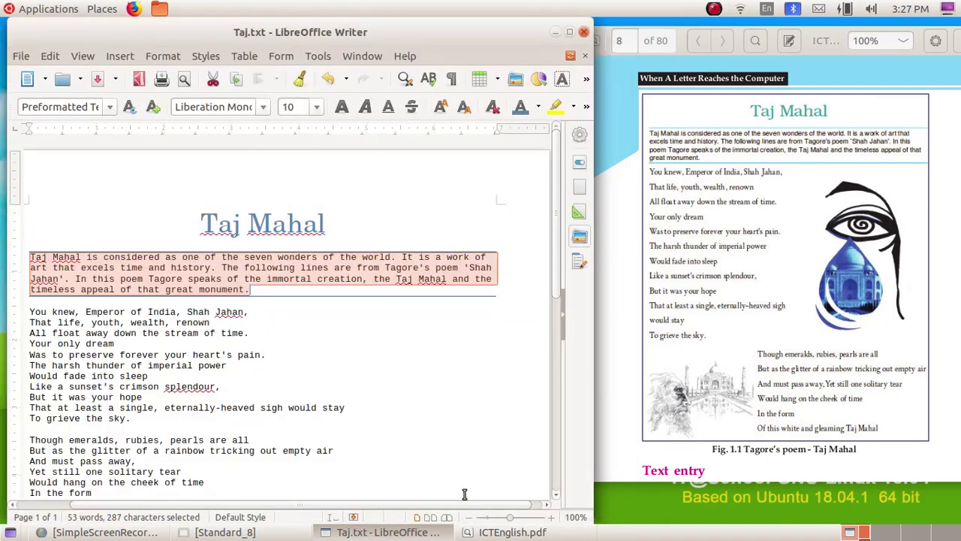
left_click(404, 391)
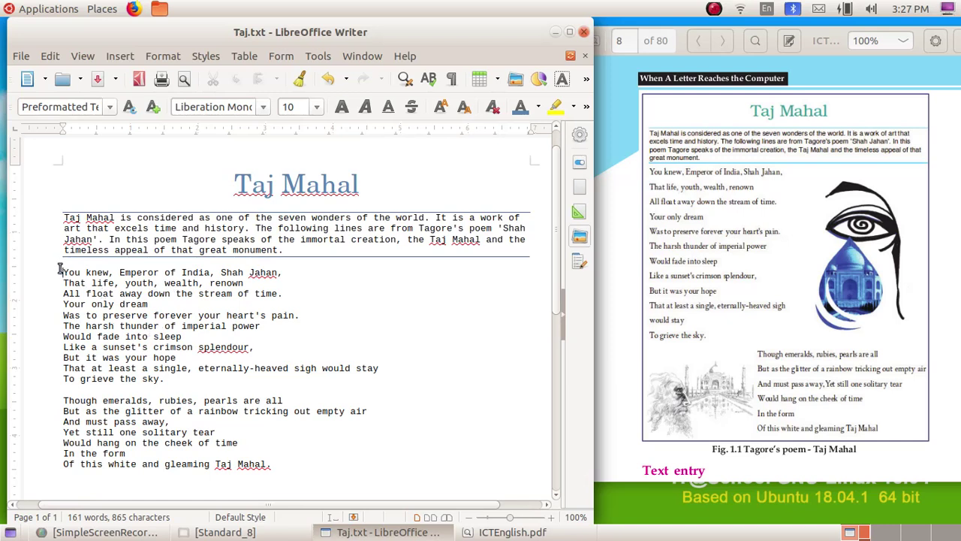
left_click_drag(60, 269, 270, 496)
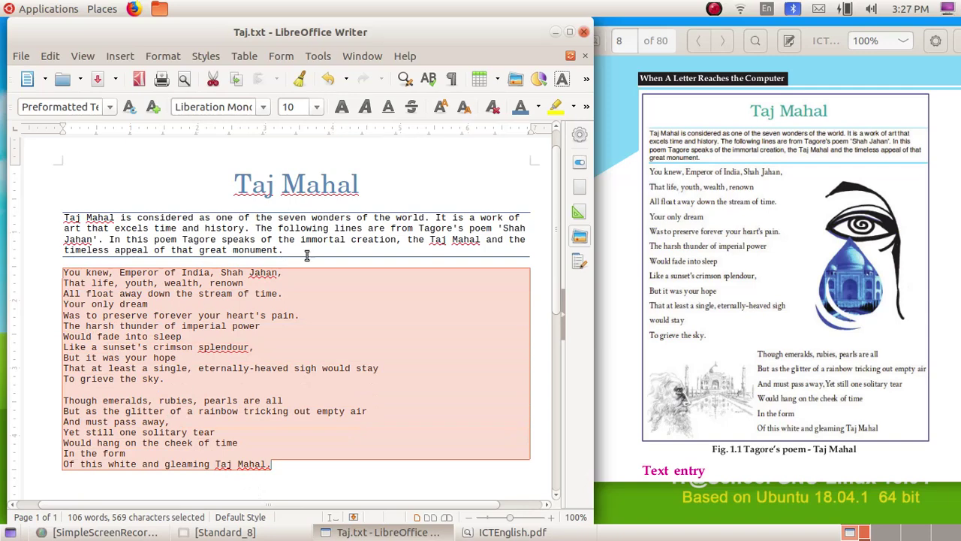
- Set the selected poem's line spacing to 1.5 Lines in the Paragraph dialog
left_click(165, 57)
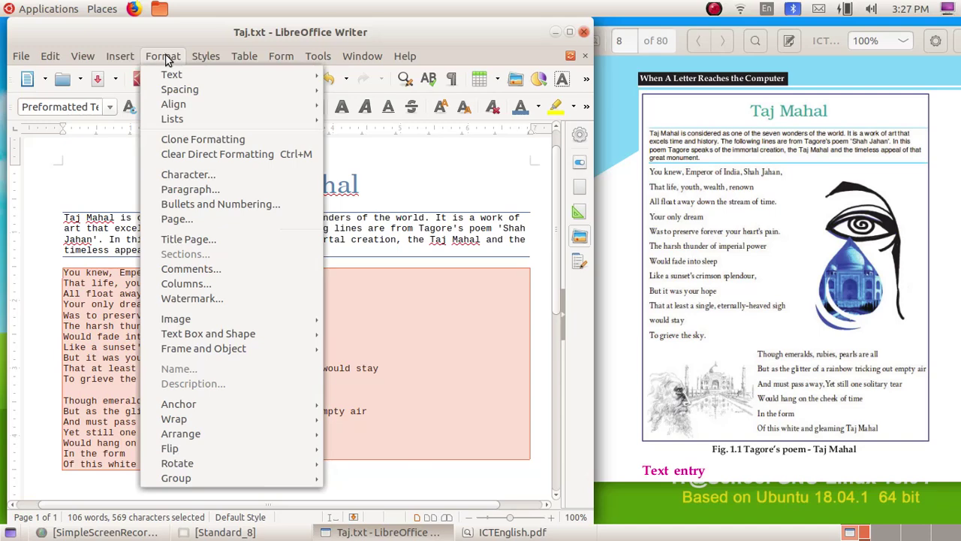
left_click(218, 190)
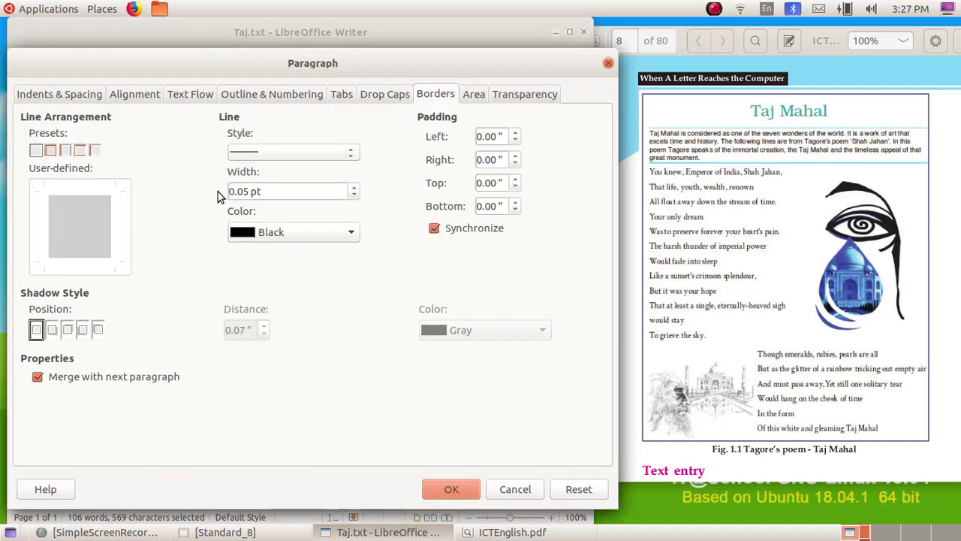
left_click(78, 99)
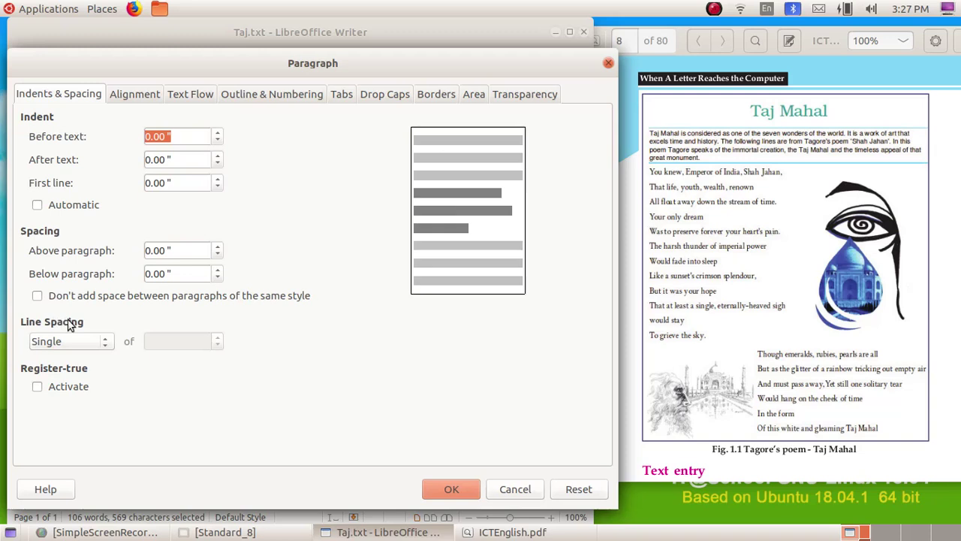
left_click(109, 343)
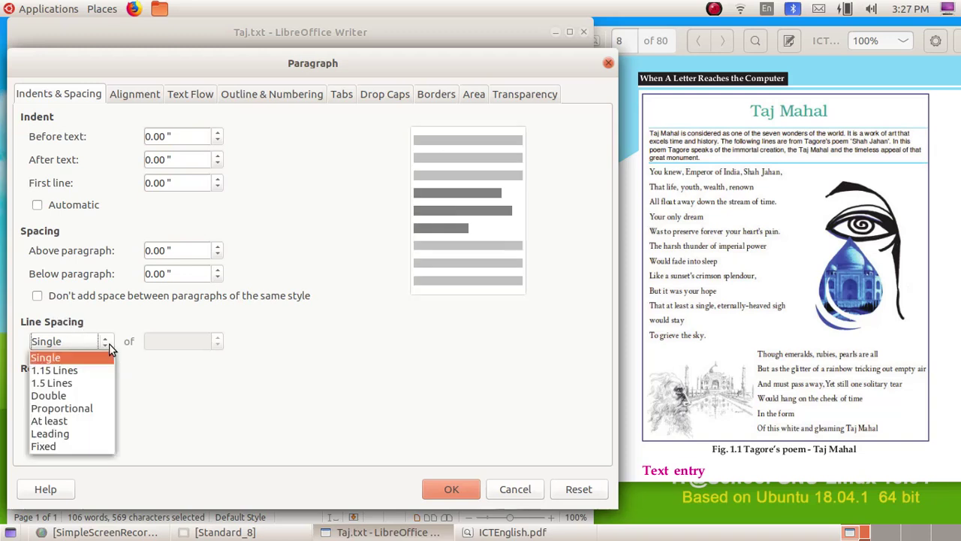
left_click(97, 384)
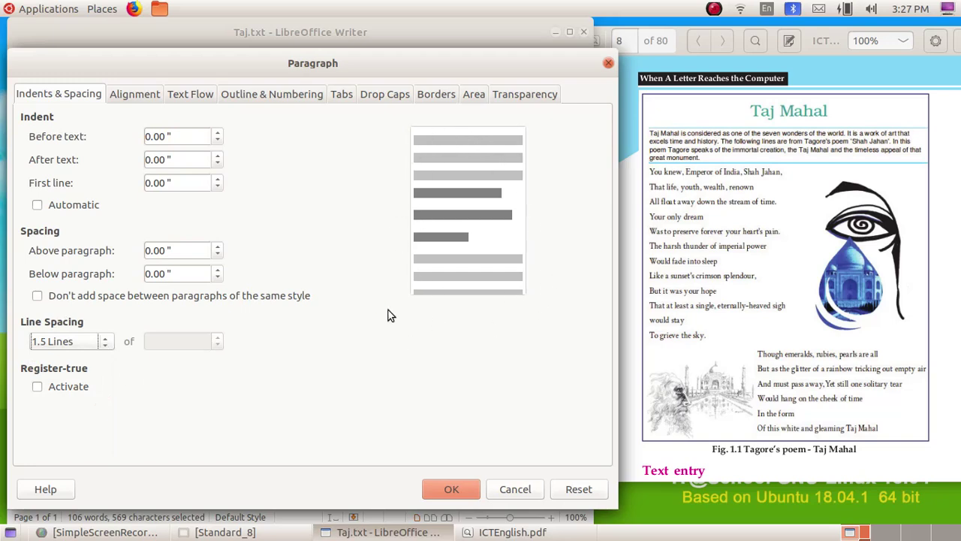
left_click(439, 491)
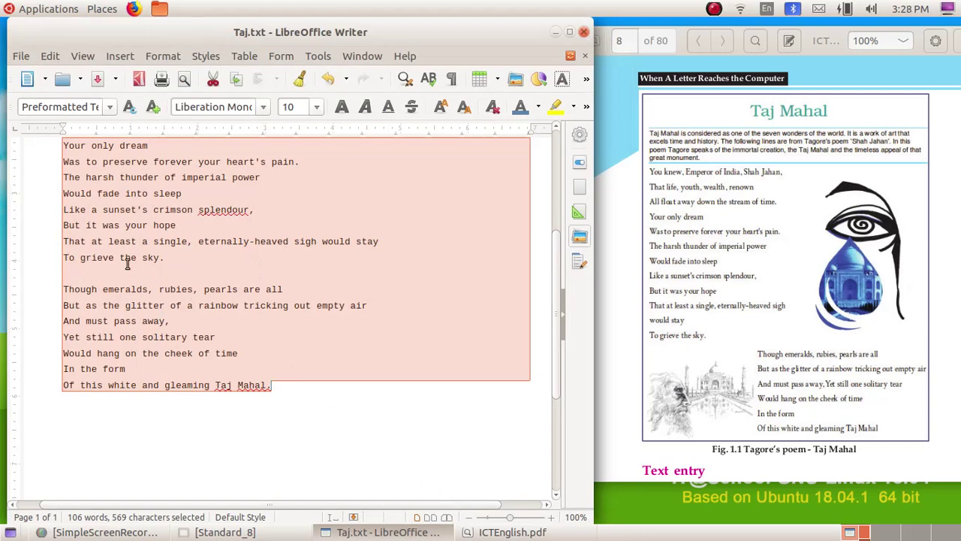
- Set the poem's font to Century Schoolbook L and reselect the poem text
left_click(262, 106)
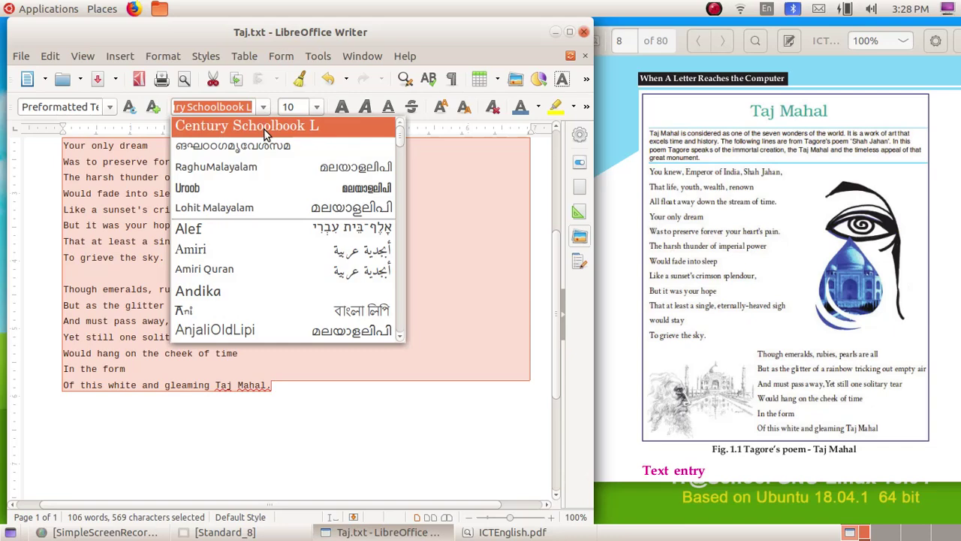
left_click(264, 126)
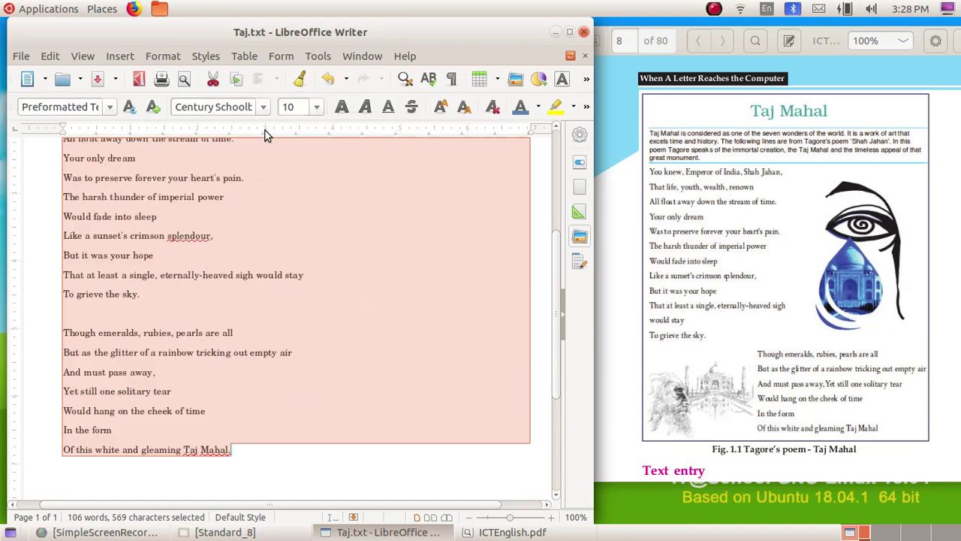
left_click(269, 450)
scroll(269, 450, "up", 3)
scroll(269, 451, "down", 1)
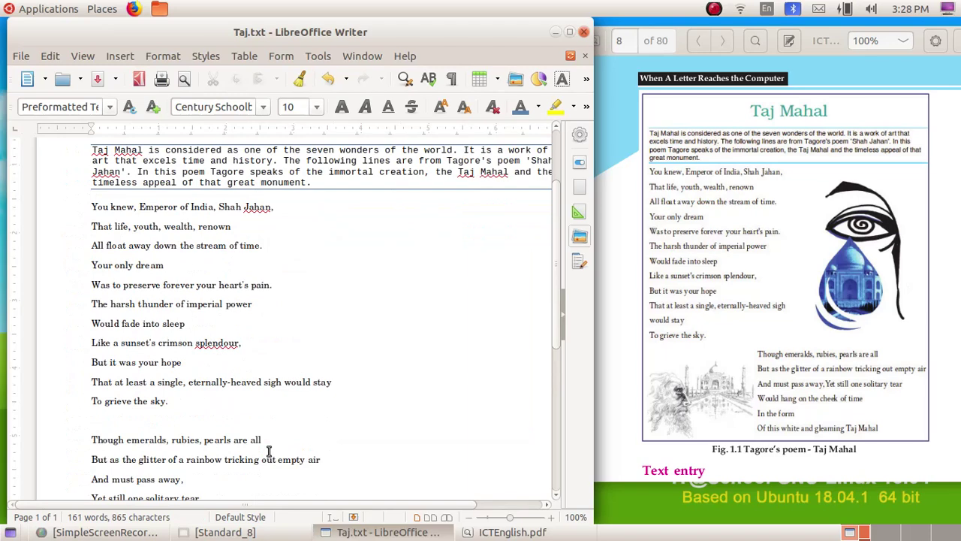
scroll(268, 451, "up", 1)
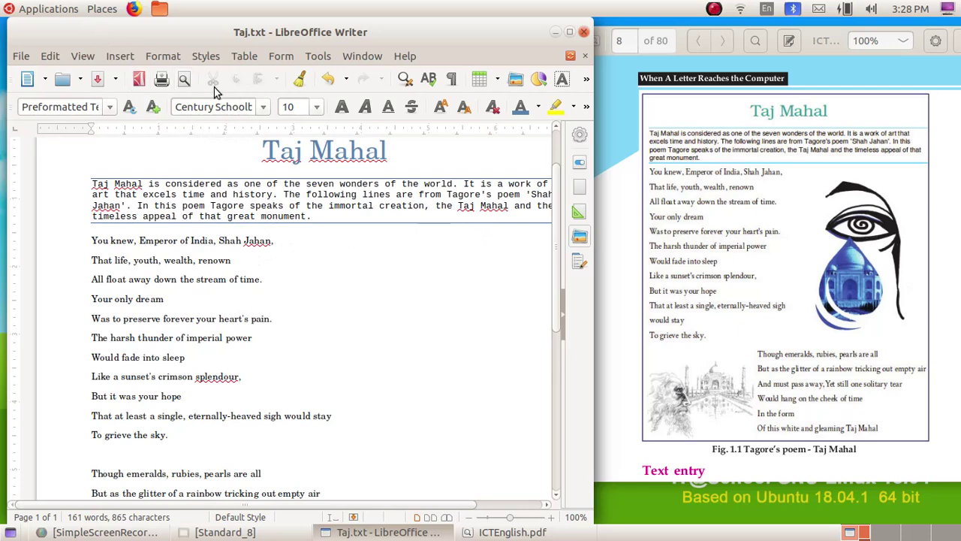
scroll(263, 150, "up", 2)
left_click_drag(262, 221, 450, 496)
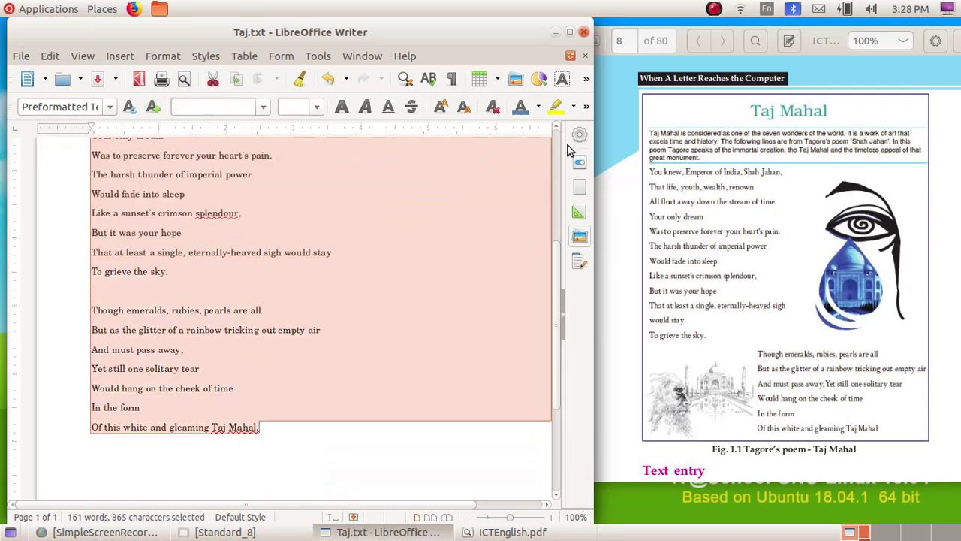
scroll(565, 148, "up", 2)
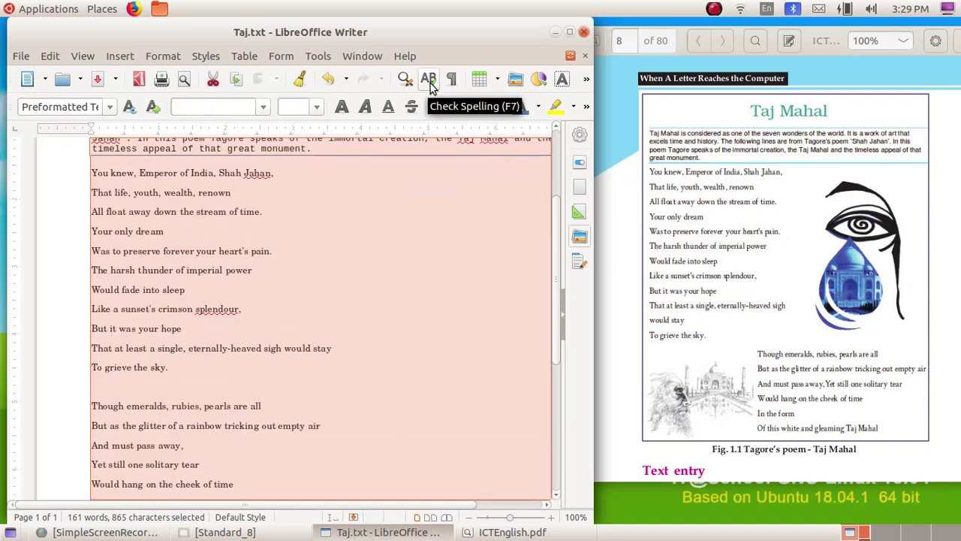
- Run a spelling check, ignoring all occurrences of Taj
left_click(431, 84)
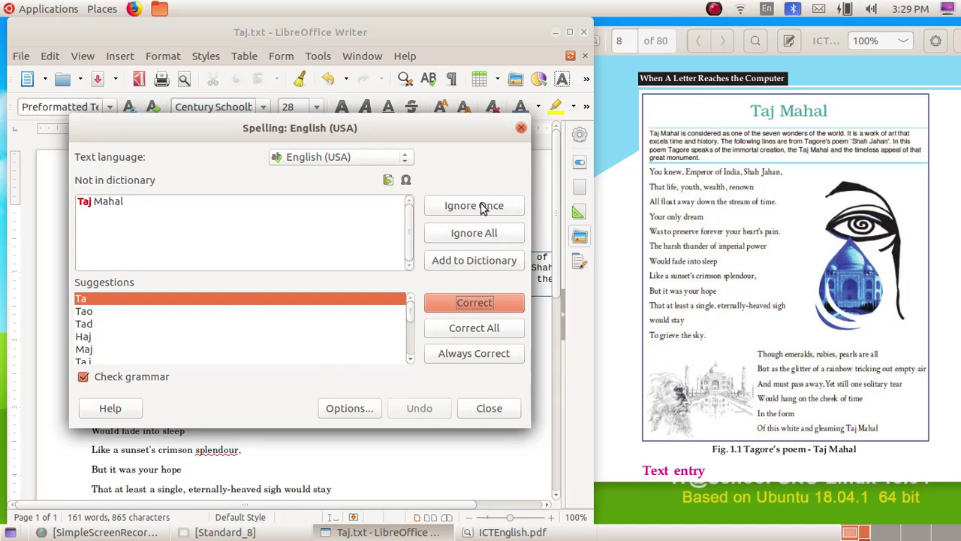
left_click(479, 233)
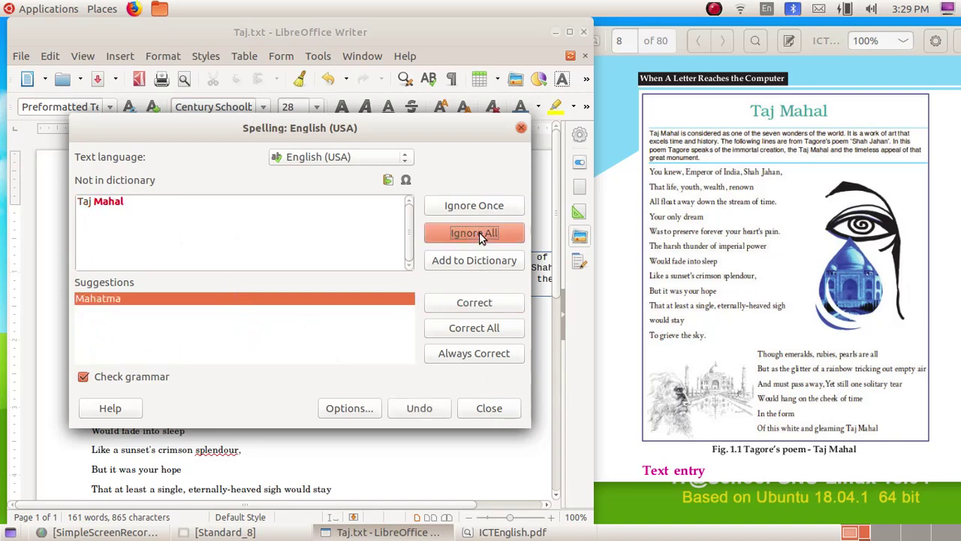
left_click(489, 409)
scroll(410, 371, "up", 5)
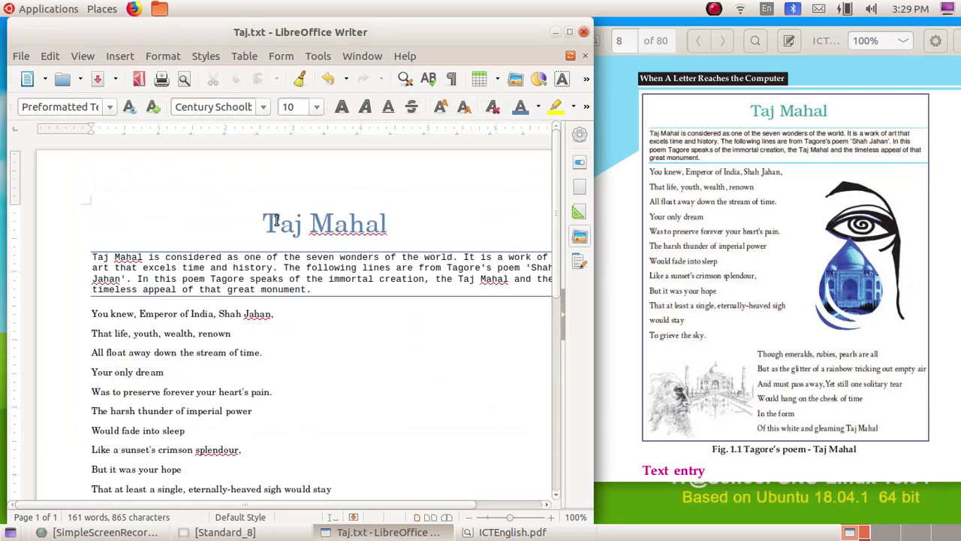
- Spell-check the whole document, ignoring Mahal, Jahan and splendour, then return to the top
key("ctrl+a")
left_click(429, 79)
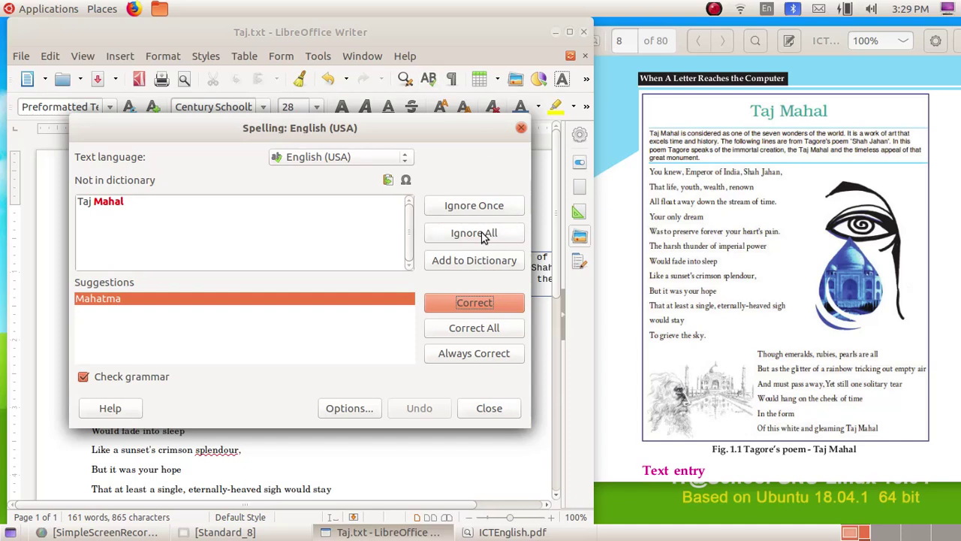
left_click(482, 238)
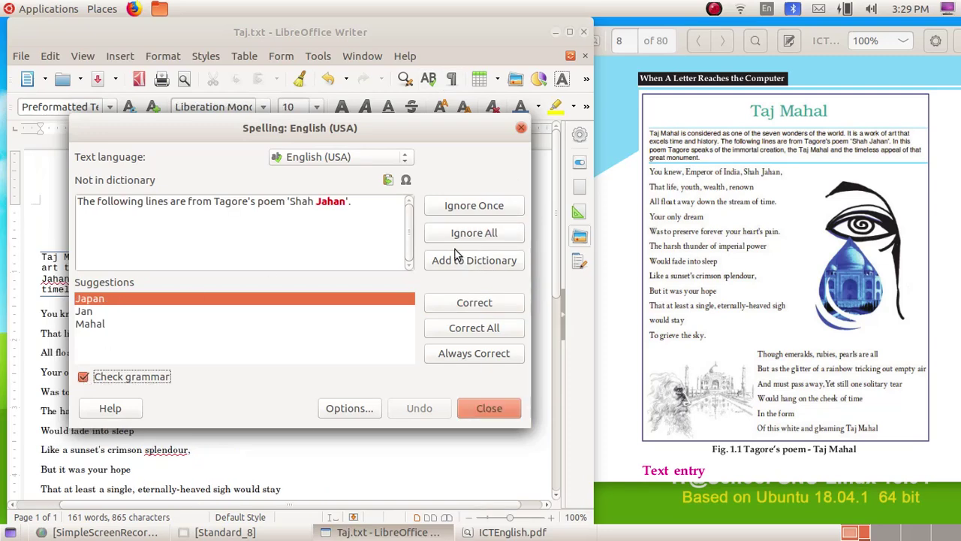
left_click(466, 238)
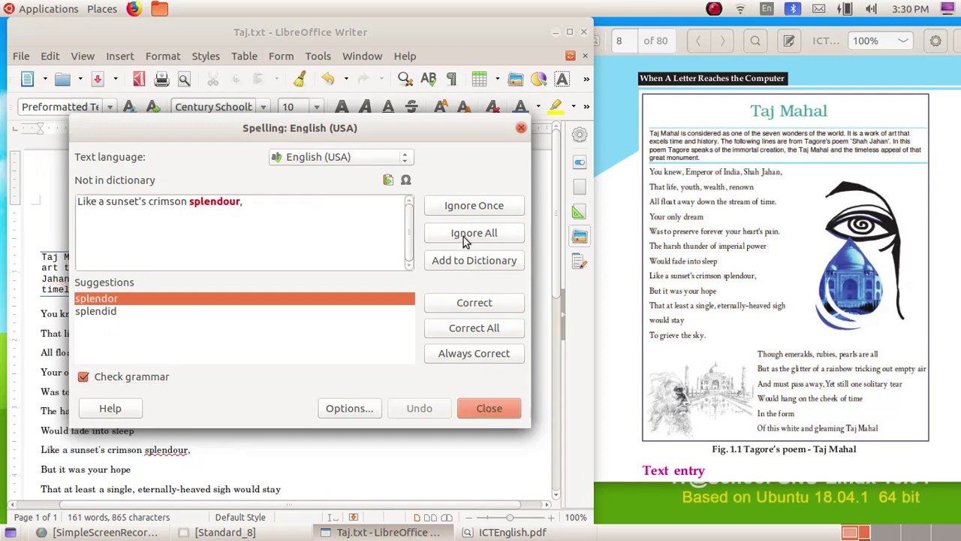
left_click(466, 239)
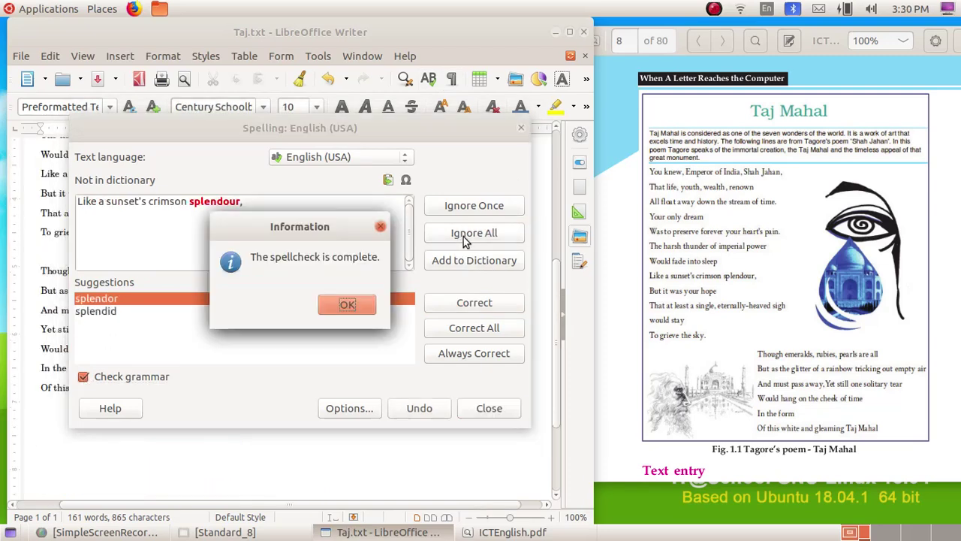
left_click(347, 305)
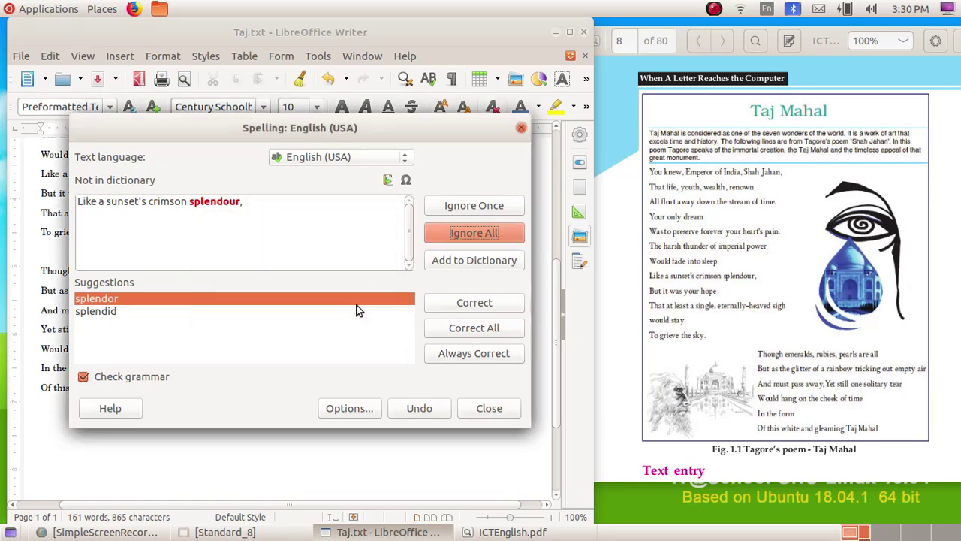
left_click(488, 408)
key("ctrl+Home")
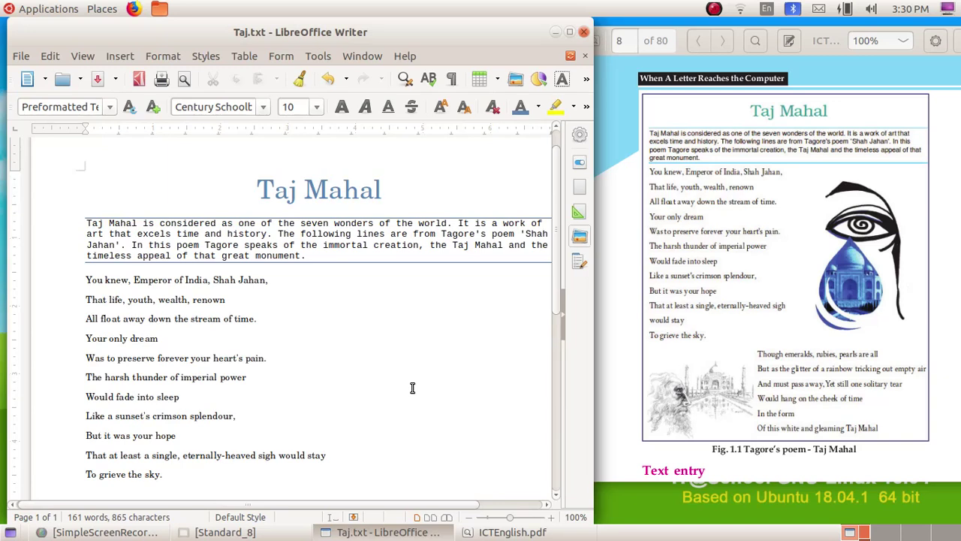
- Bring up the Insert menu from the menu bar
scroll(412, 387, "down", 2)
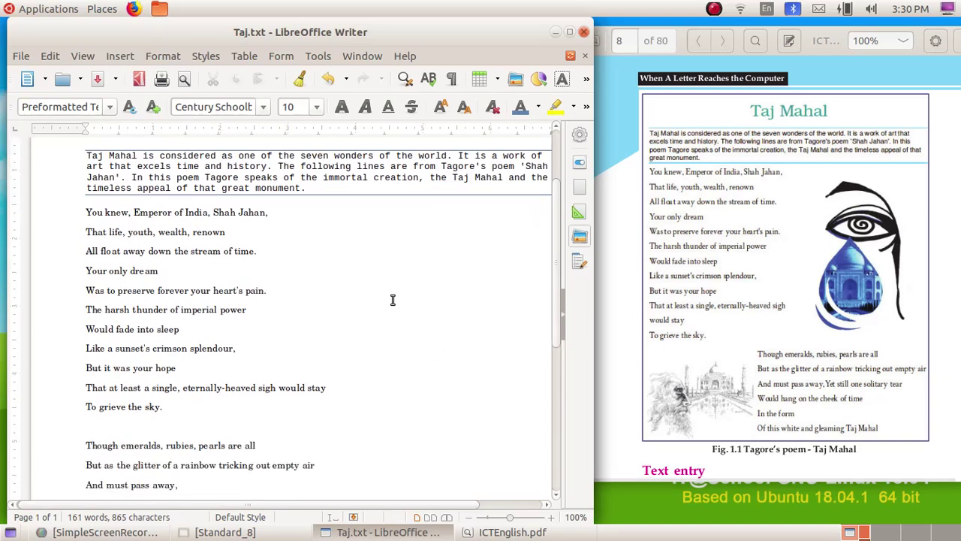
key("alt+i")
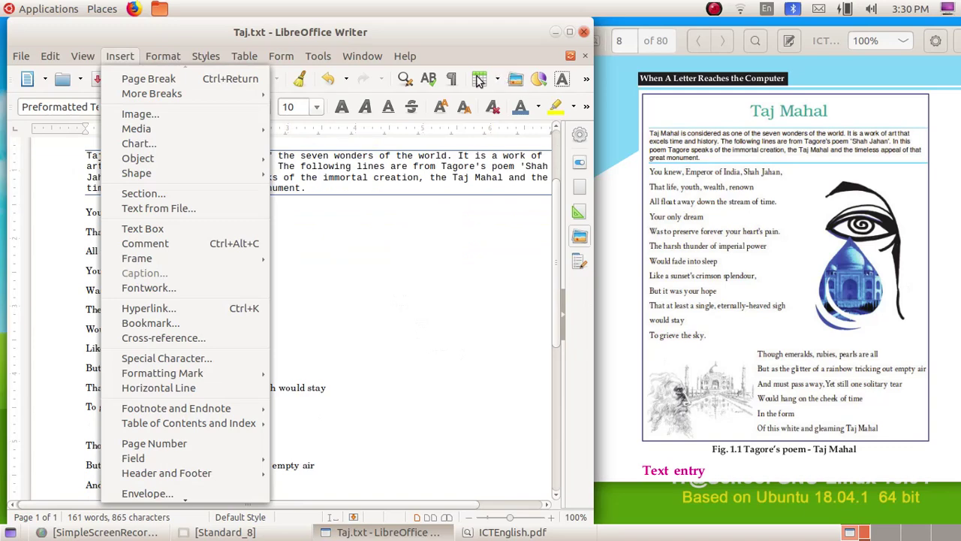
left_click(516, 80)
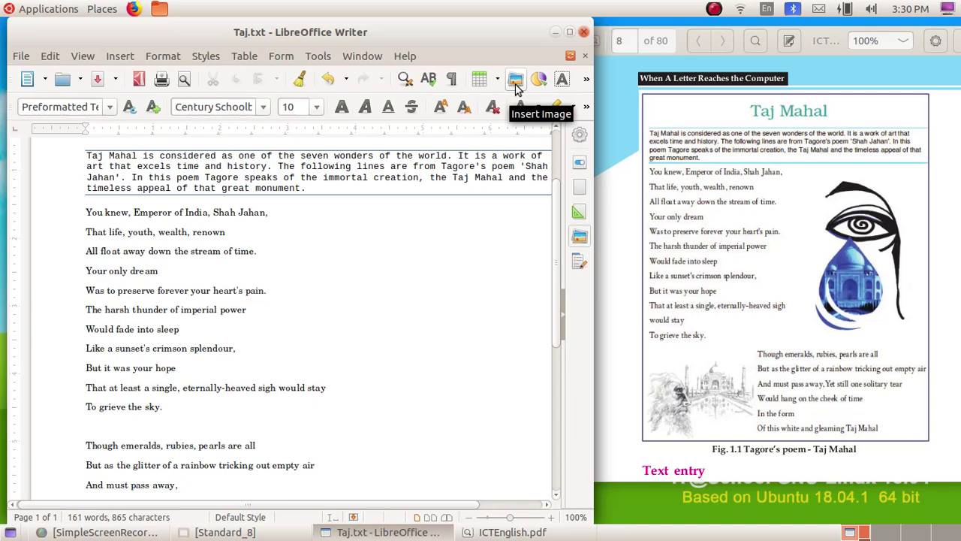
left_click(123, 60)
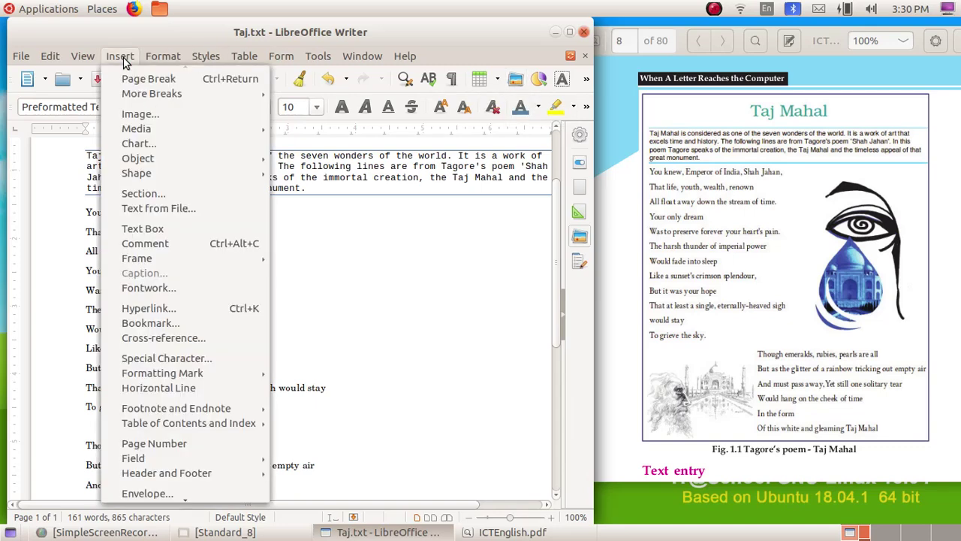
- Insert TajAndTears.jpg from School_Resources/Standard_8/Images
left_click(138, 116)
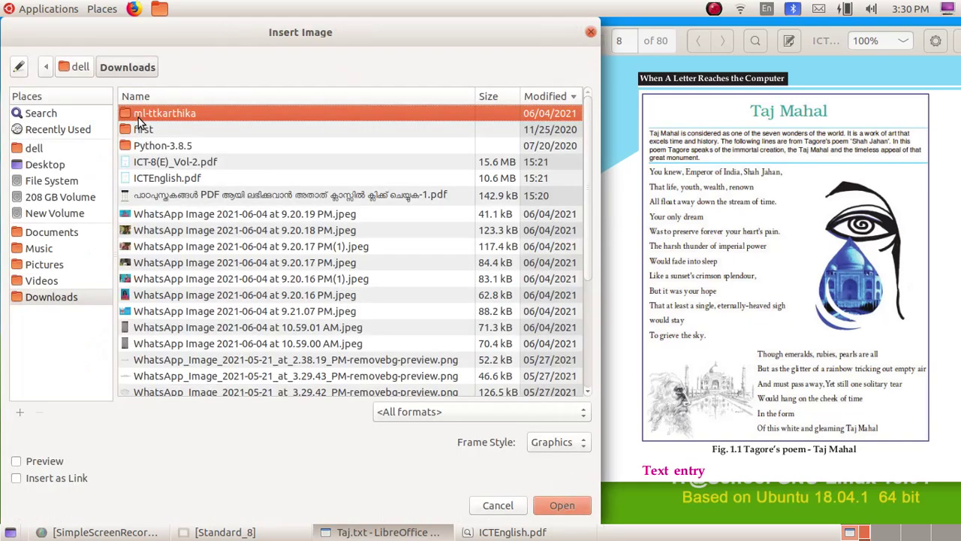
left_click(36, 150)
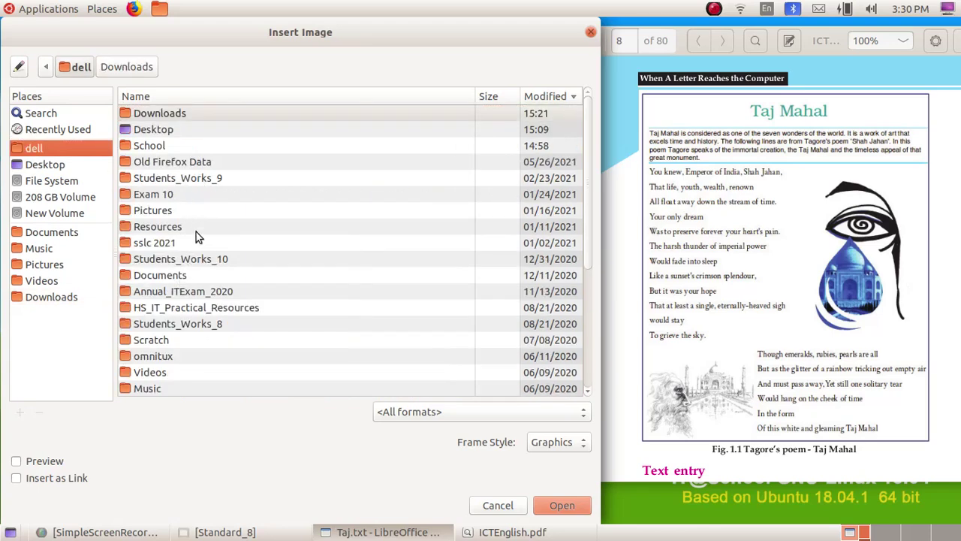
double_click(181, 307)
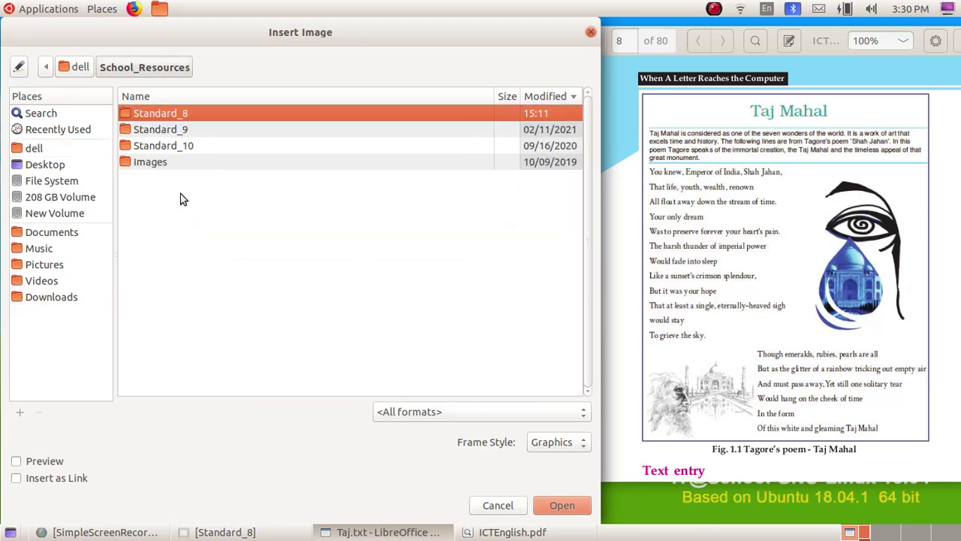
double_click(185, 117)
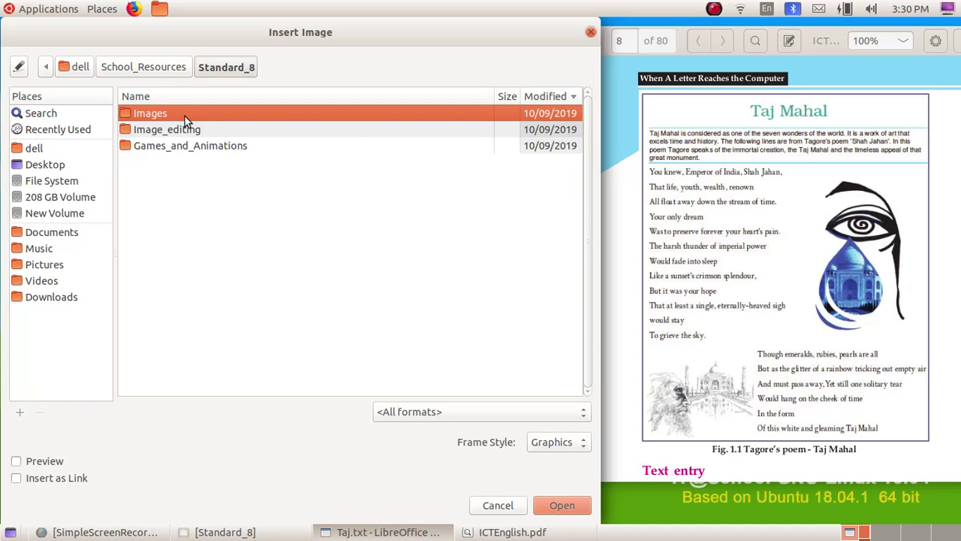
double_click(185, 116)
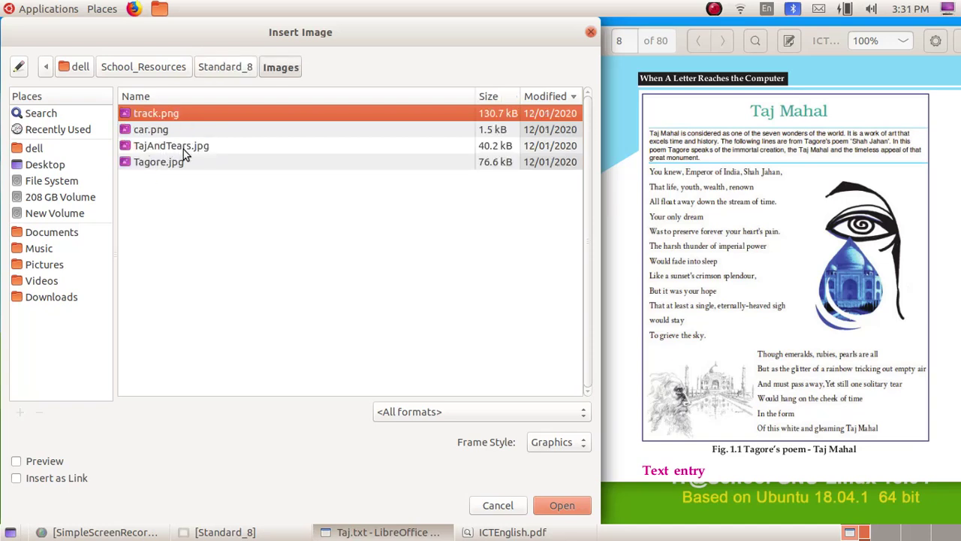
left_click(180, 147)
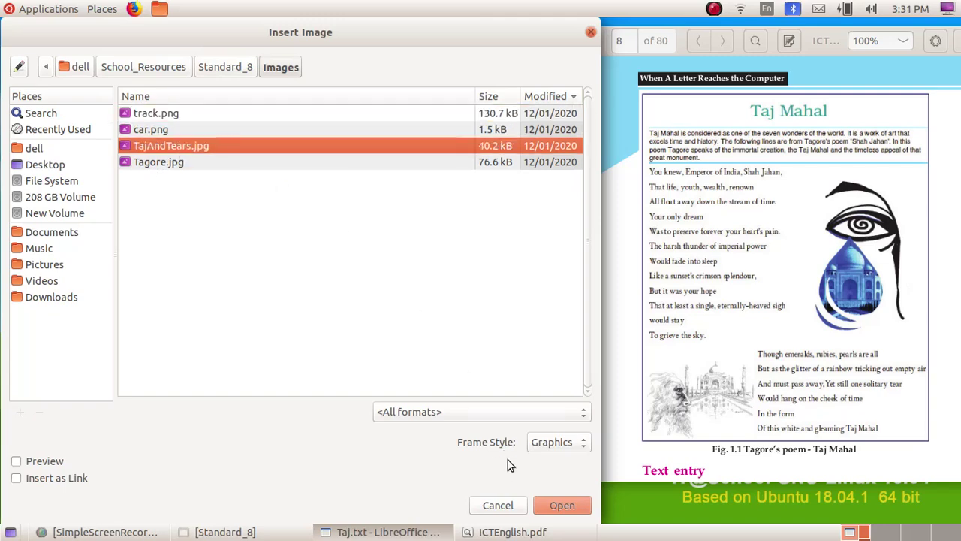
left_click(561, 505)
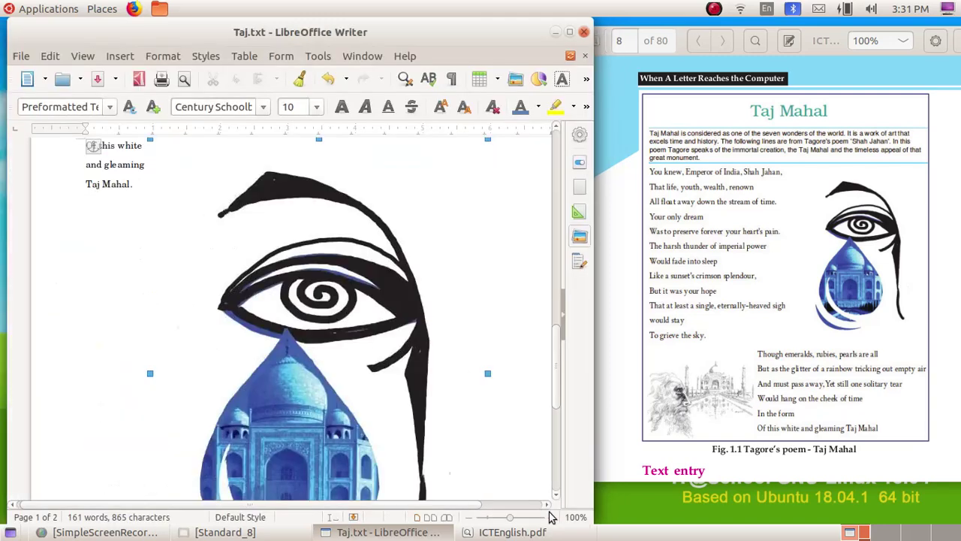
- Shrink the TajAndTears picture and place it beside the poem's first stanza
scroll(365, 403, "down", 5)
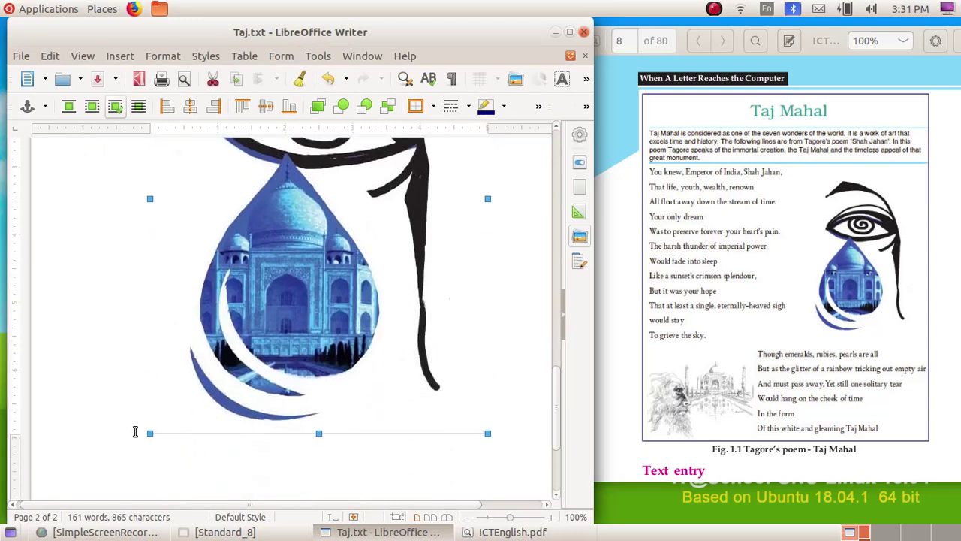
left_click_drag(152, 429, 310, 188)
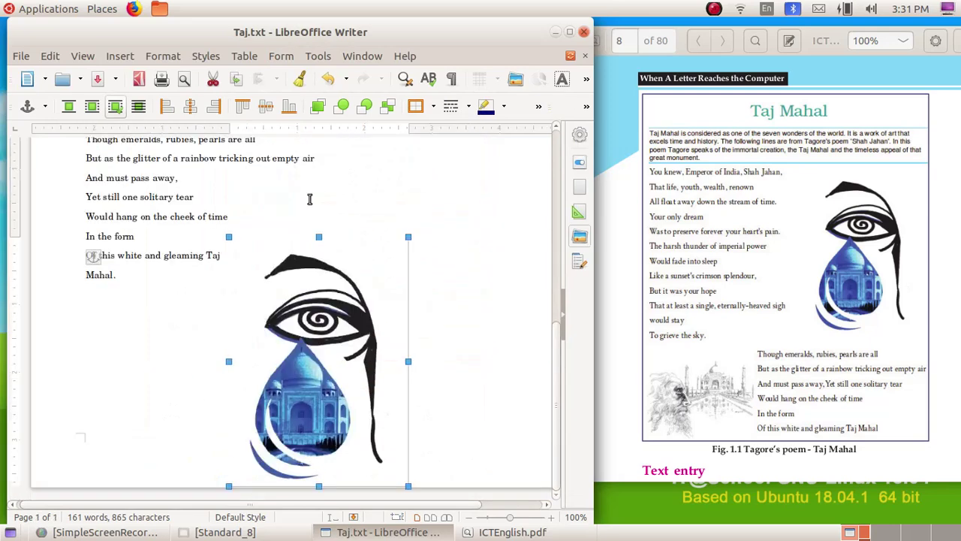
left_click_drag(352, 464, 452, 299)
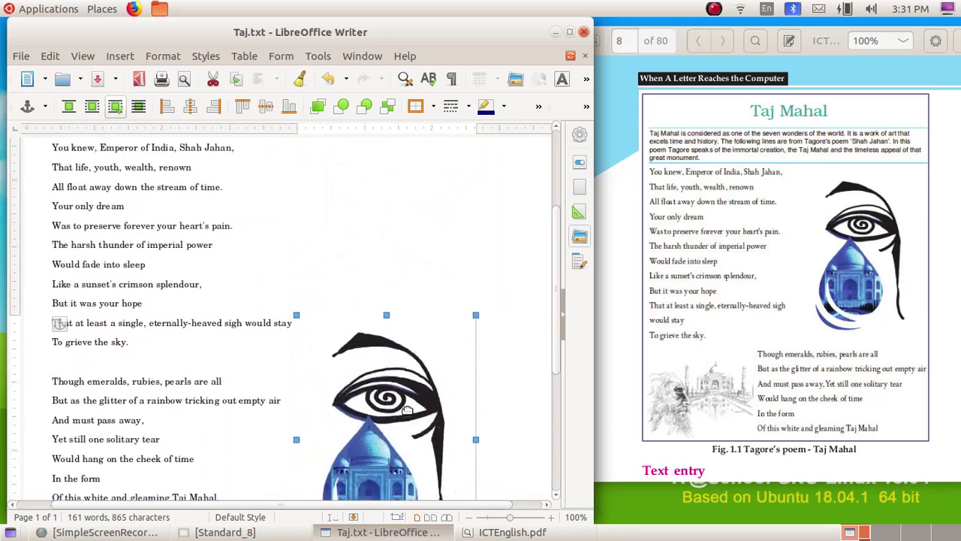
left_click_drag(408, 398, 449, 214)
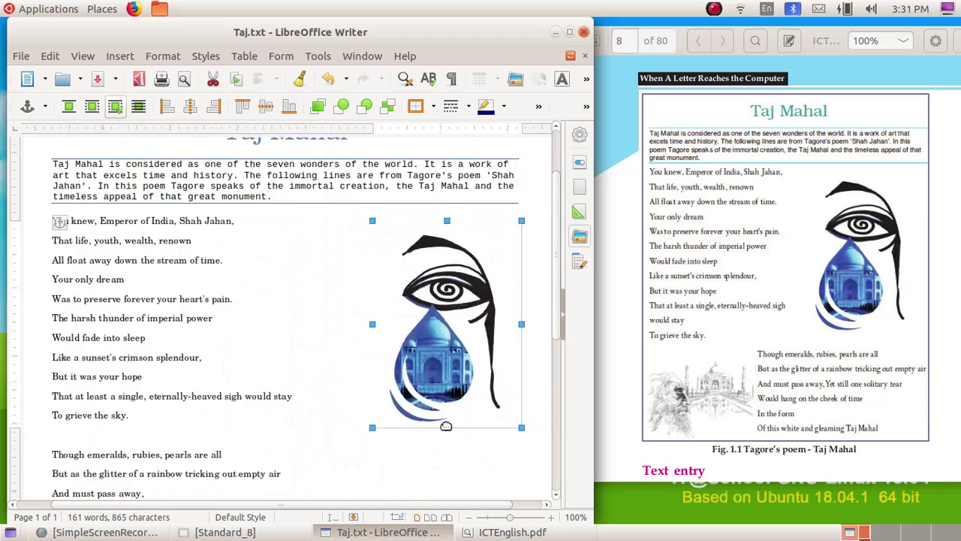
left_click_drag(449, 427, 448, 402)
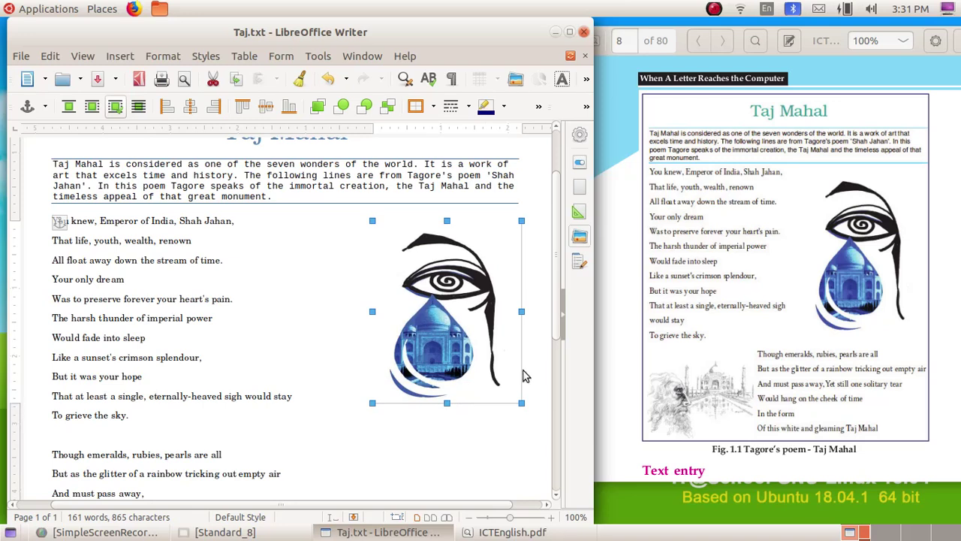
mouse_move(522, 311)
left_mouse_down()
mouse_move(497, 319)
mouse_move(503, 311)
left_mouse_up()
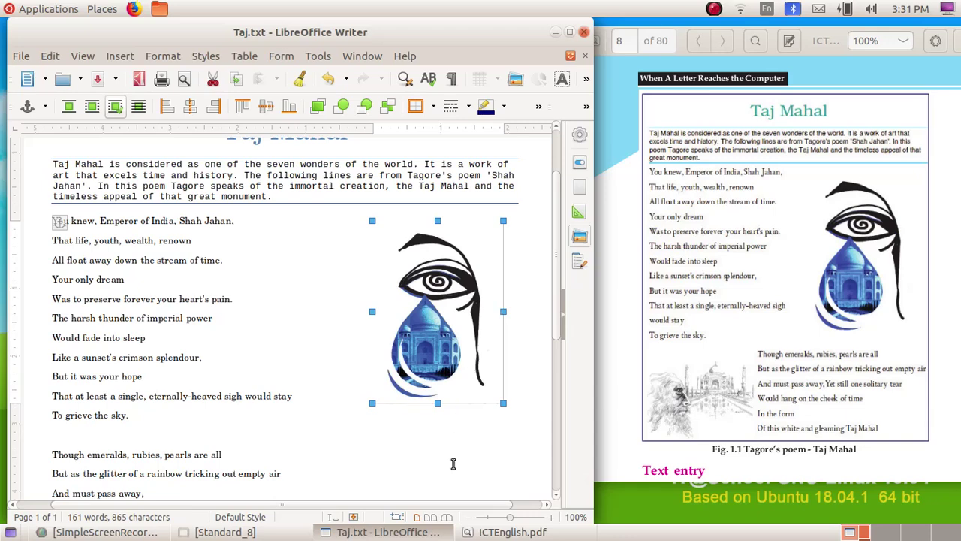
scroll(453, 463, "down", 3)
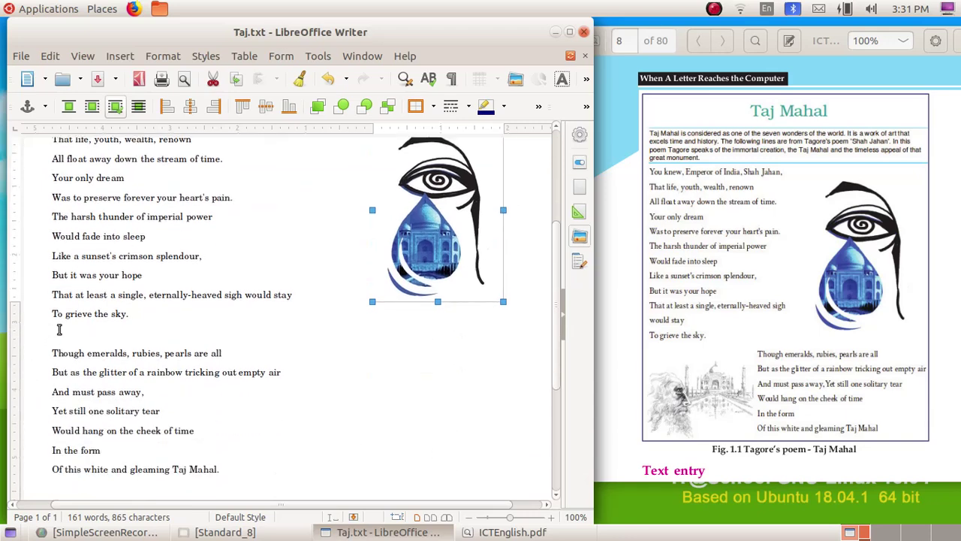
left_click(193, 430)
left_click(120, 55)
left_click(476, 31)
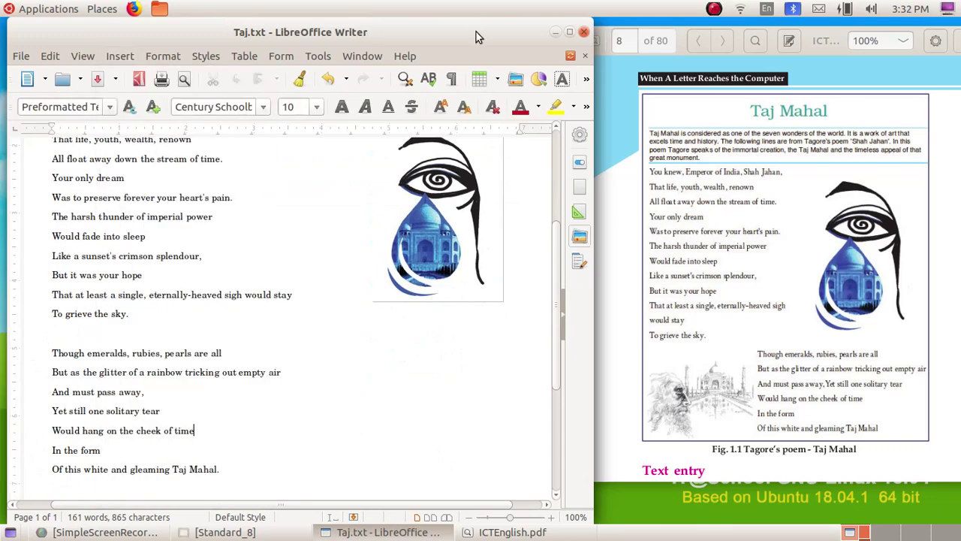
- Insert the Tagore.jpg sketch from the Images folder
left_click(516, 80)
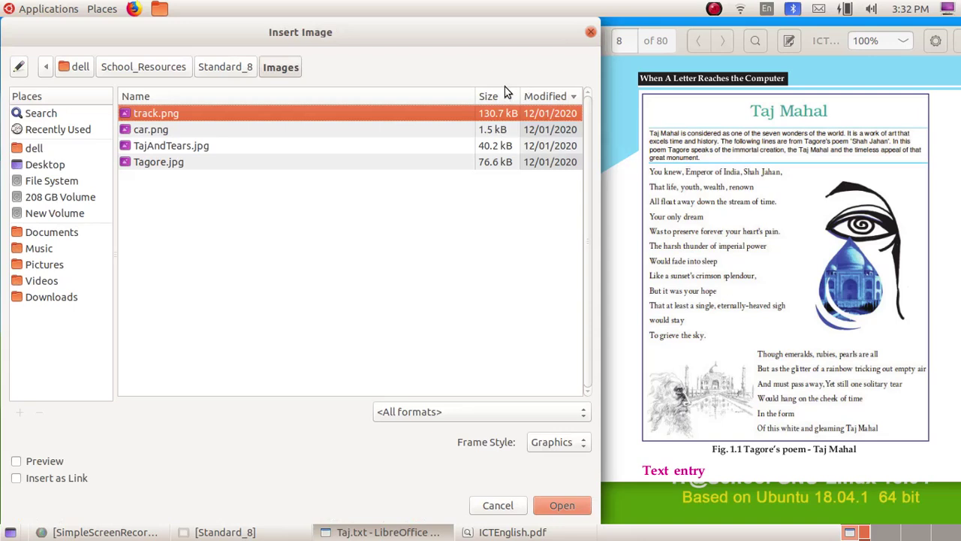
left_click(162, 166)
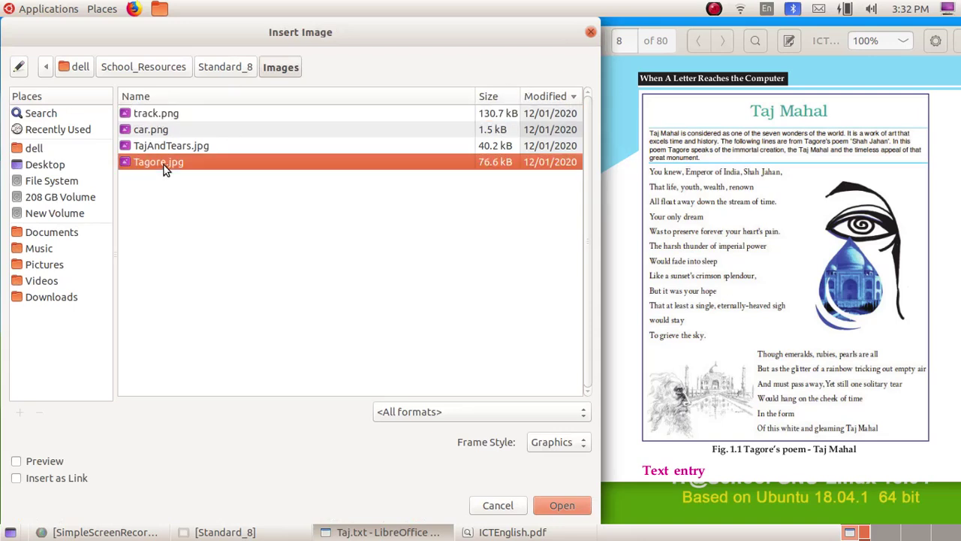
left_click(561, 504)
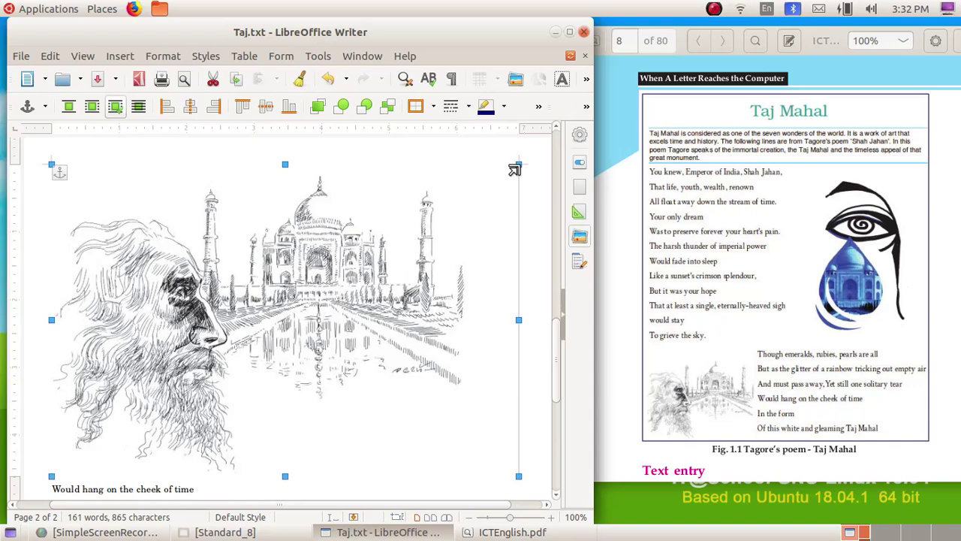
- Shrink the Tagore sketch so it sits small to the left of the second stanza
left_click_drag(514, 170, 222, 338)
left_click_drag(316, 299, 319, 300)
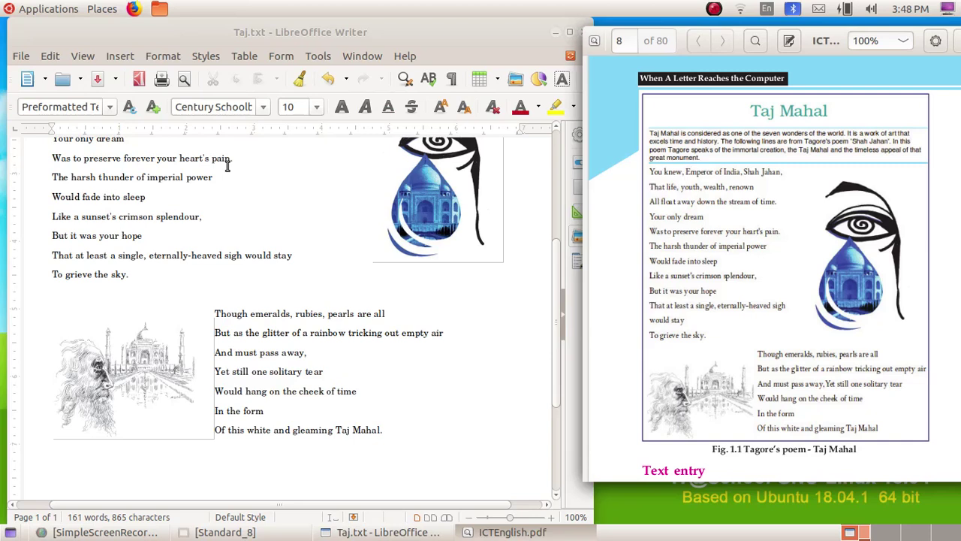
left_click(152, 386)
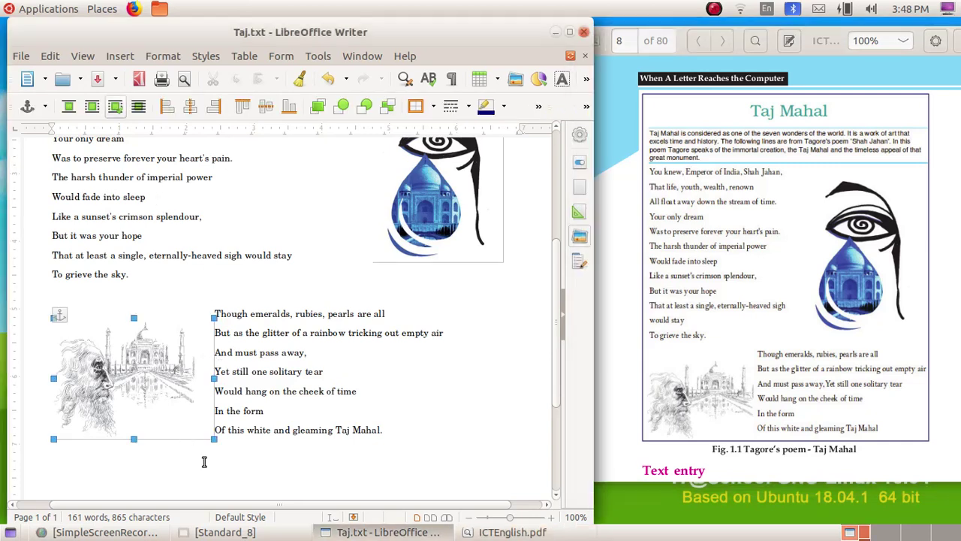
left_click_drag(211, 435, 203, 412)
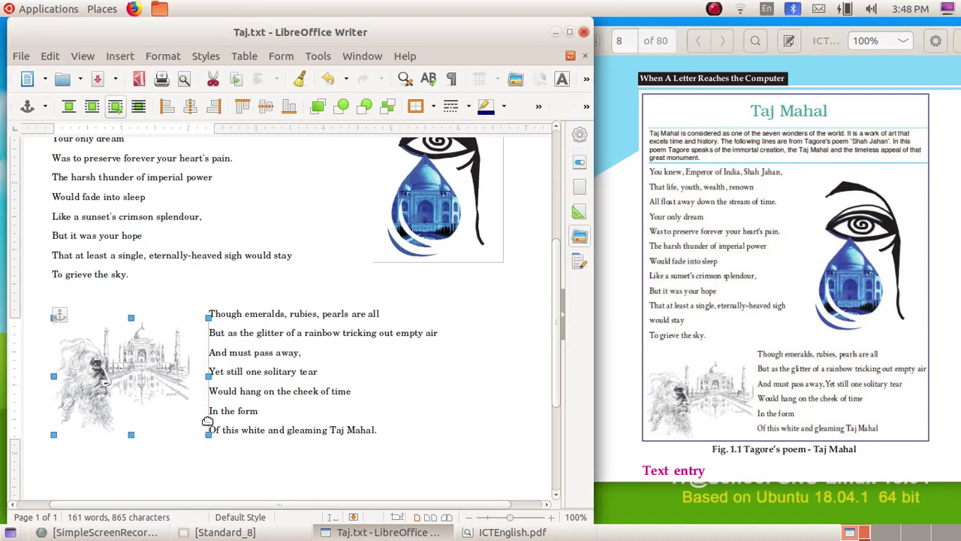
- Place the text cursor in the poem's title line
key("ctrl+a")
left_click(207, 222)
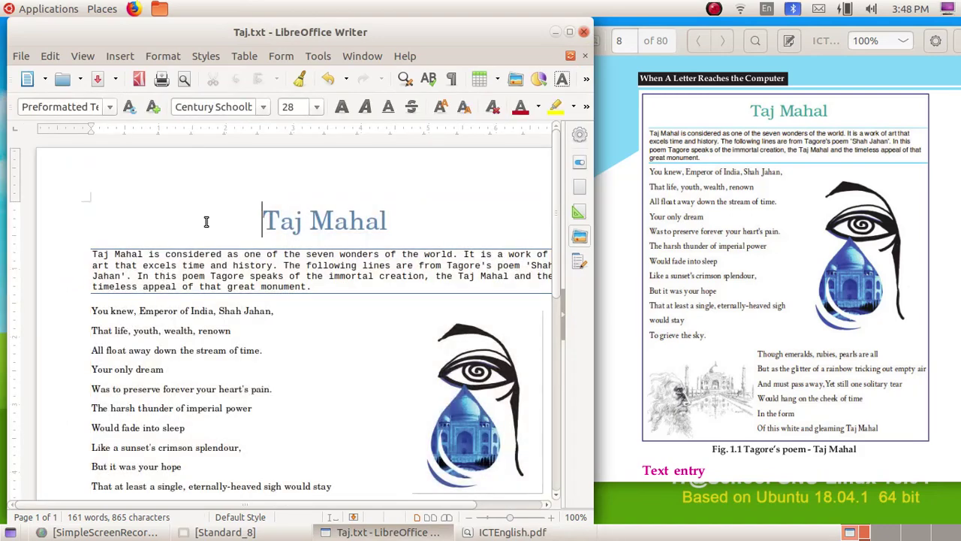
scroll(207, 222, "down", 5)
scroll(207, 221, "up", 5)
scroll(207, 222, "right", 1)
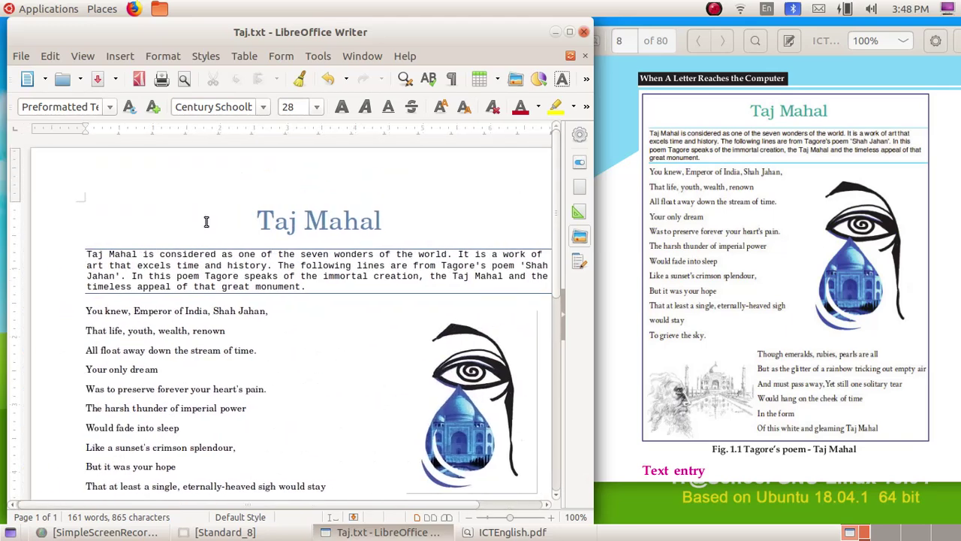
- Apply the all-four-borders preset in the page style so the page gets a thin black frame
left_click(160, 55)
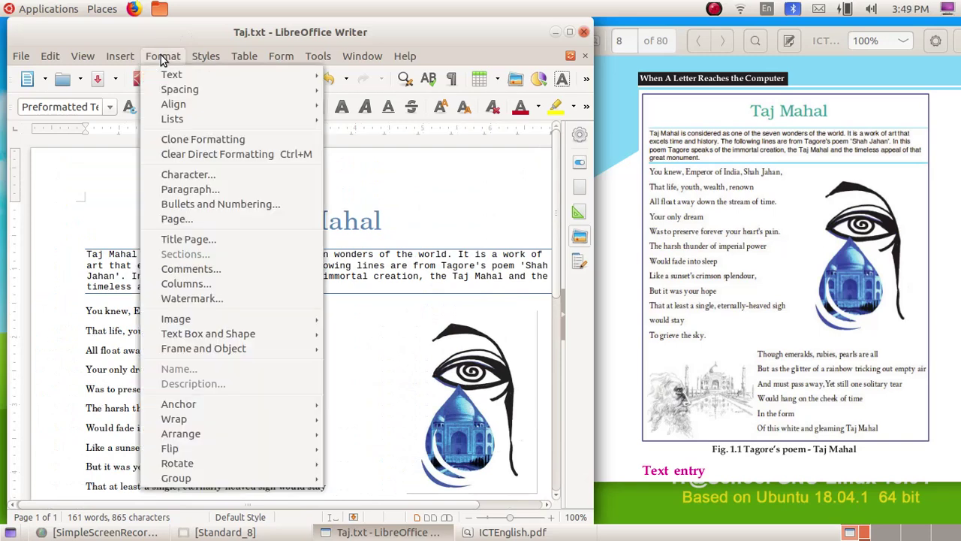
left_click(176, 217)
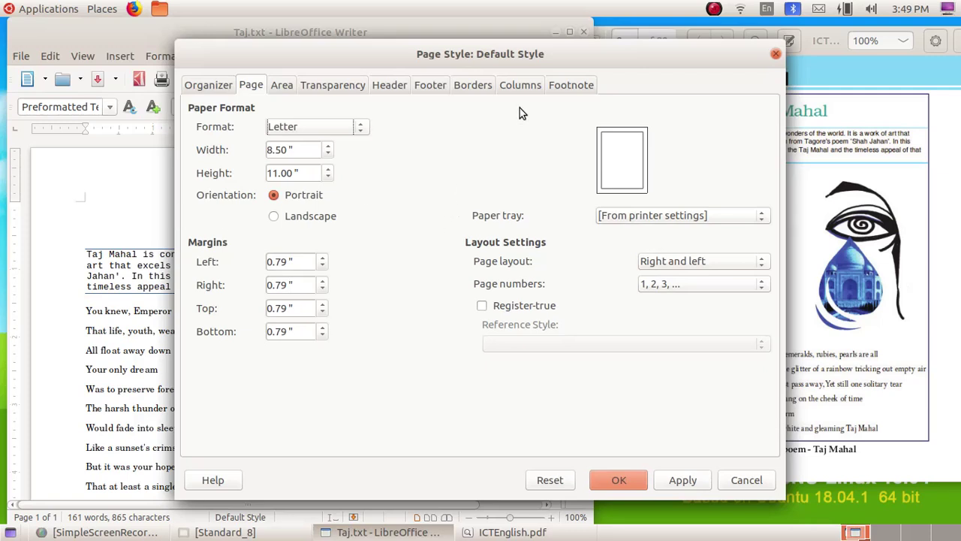
left_click(476, 82)
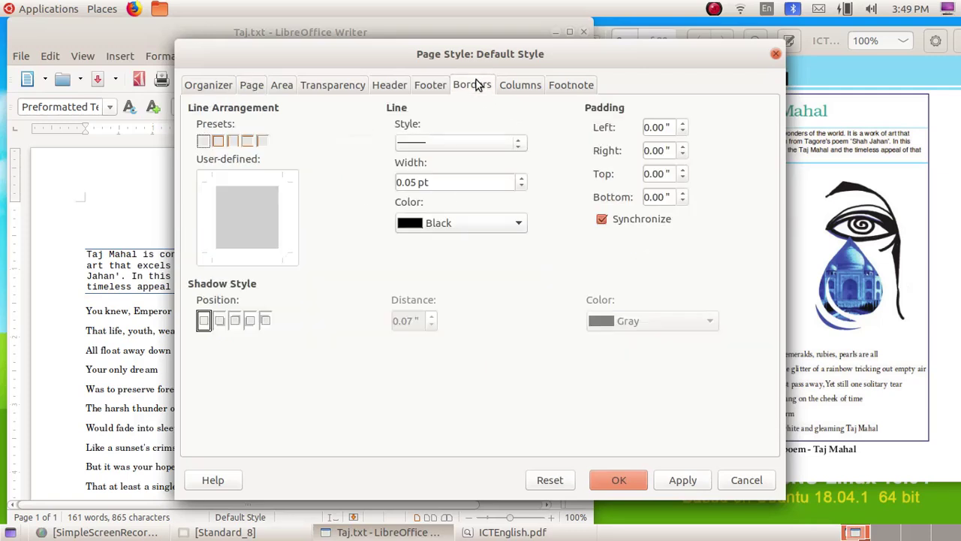
left_click(217, 142)
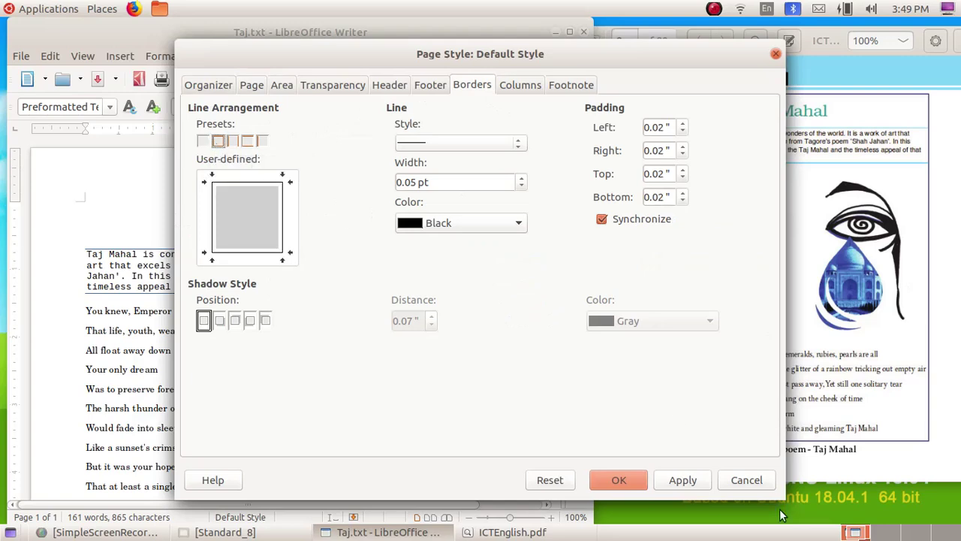
left_click(681, 480)
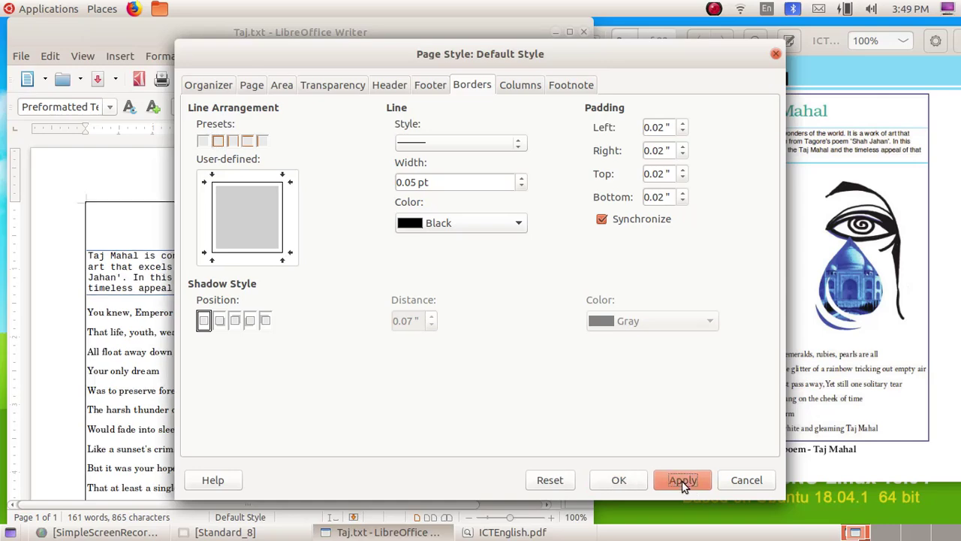
left_click(616, 480)
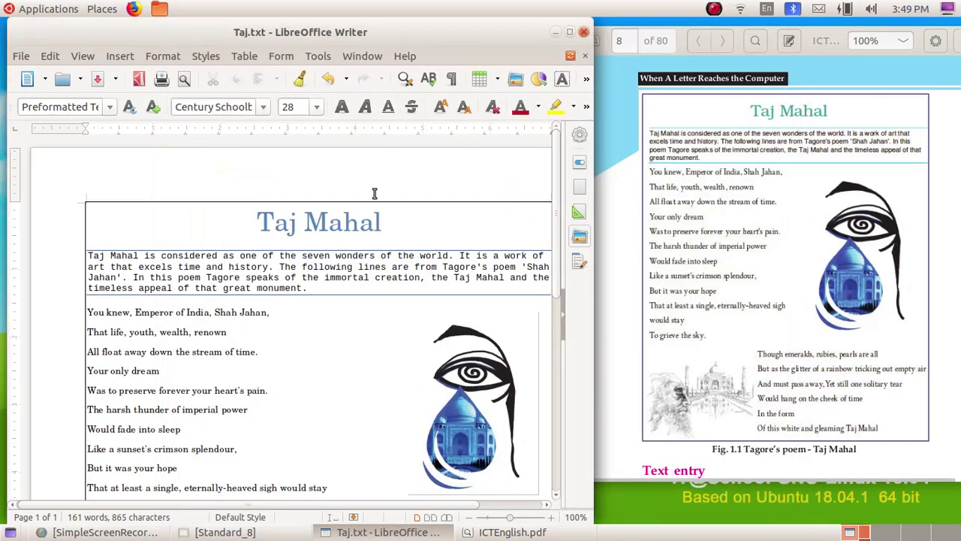
scroll(373, 193, "down", 8)
scroll(374, 194, "down", 1)
scroll(374, 194, "up", 2)
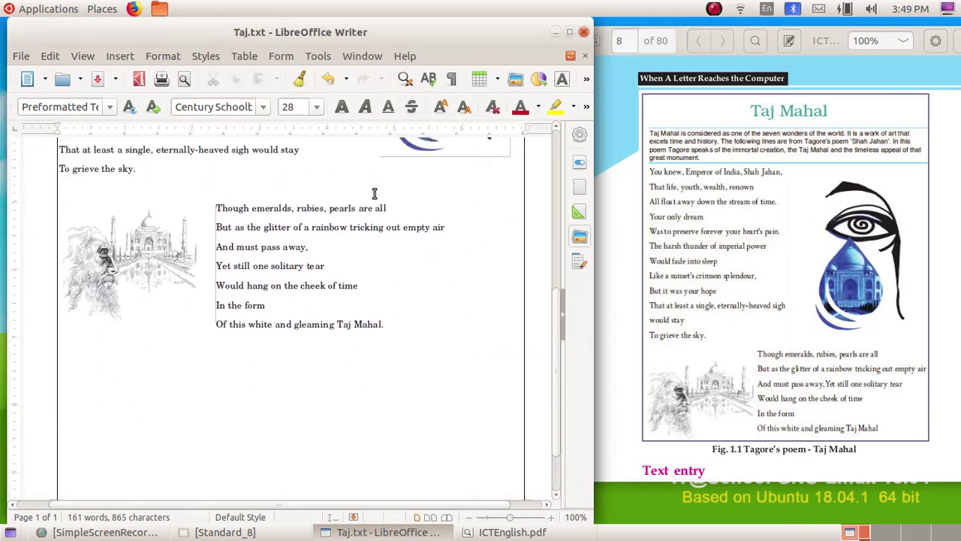
scroll(374, 194, "down", 3)
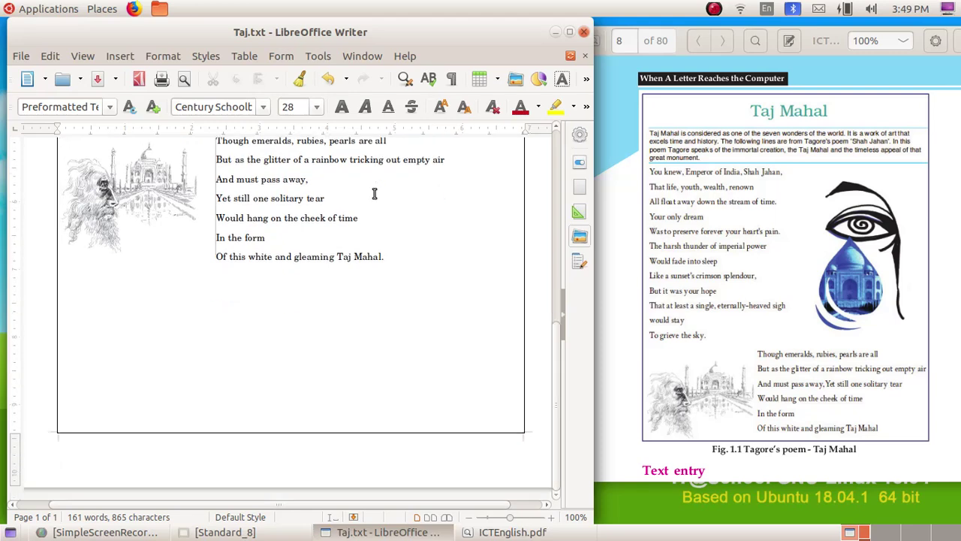
key("ctrl+Home")
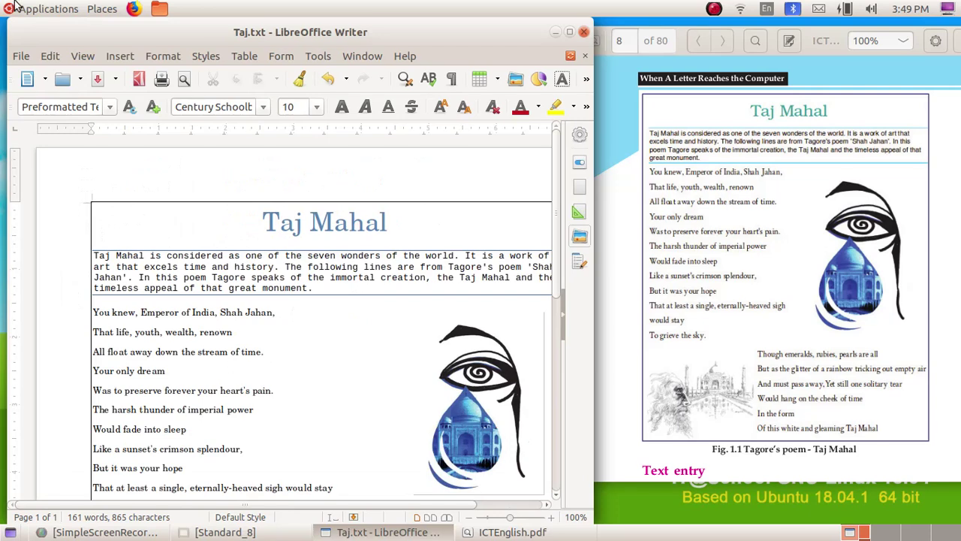
left_click(21, 57)
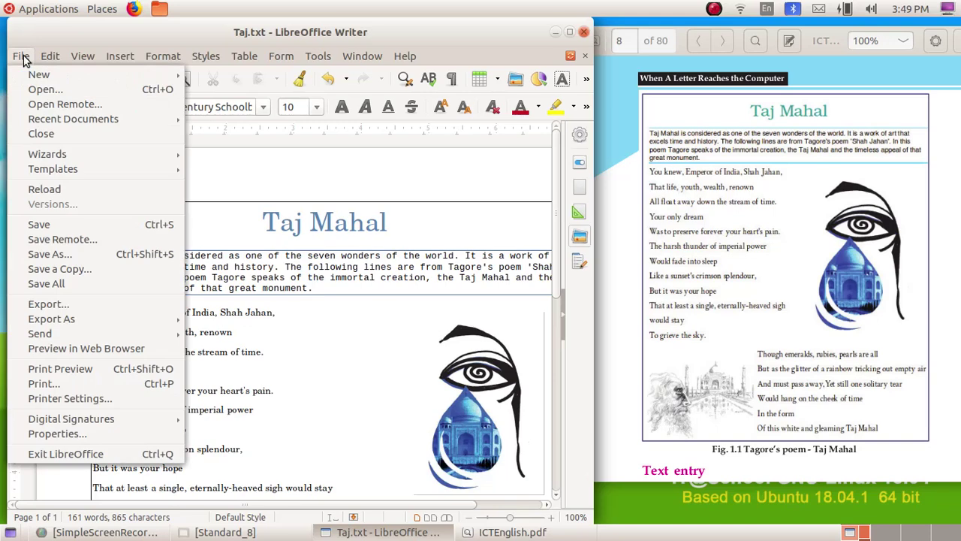
- Save As to the Desktop, replacing the file name with 'Chapter 1'
left_click(49, 256)
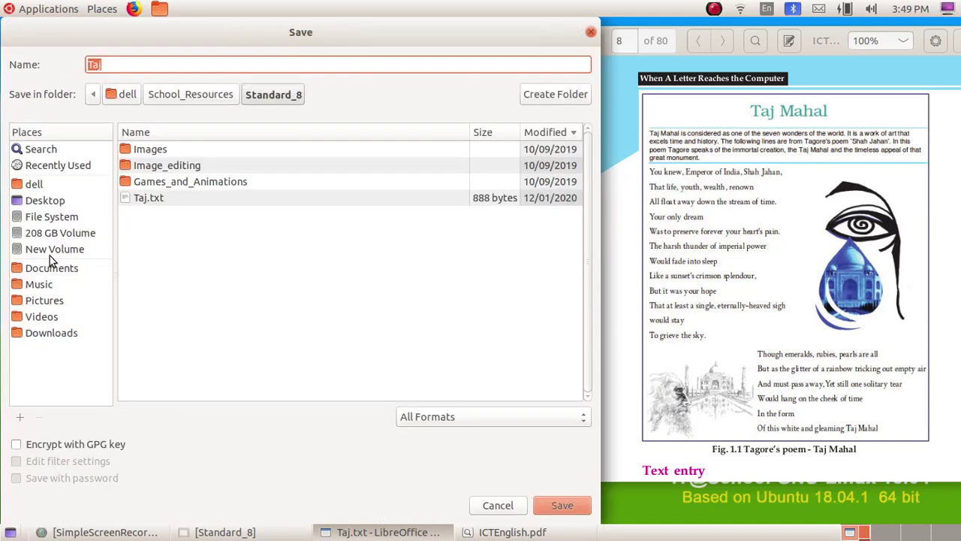
left_click(46, 204)
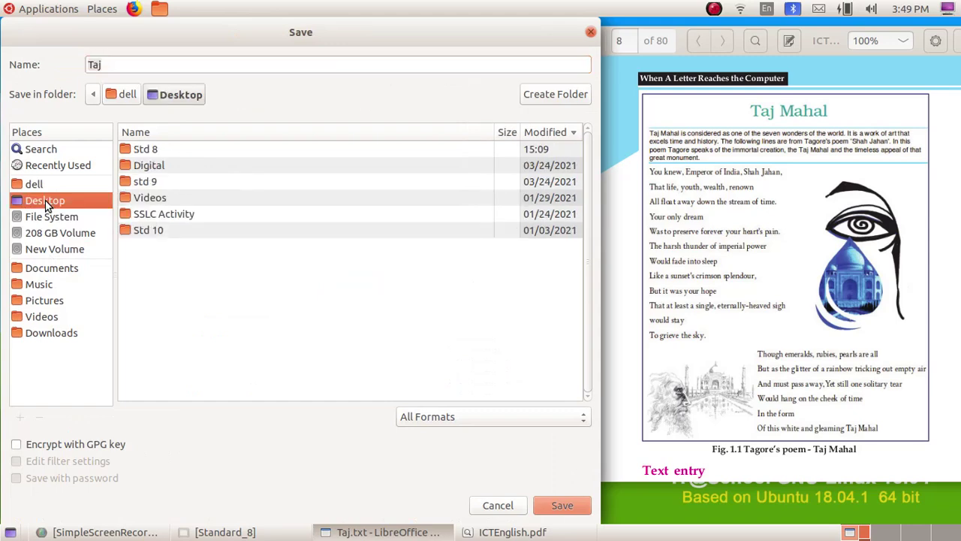
left_click(125, 63)
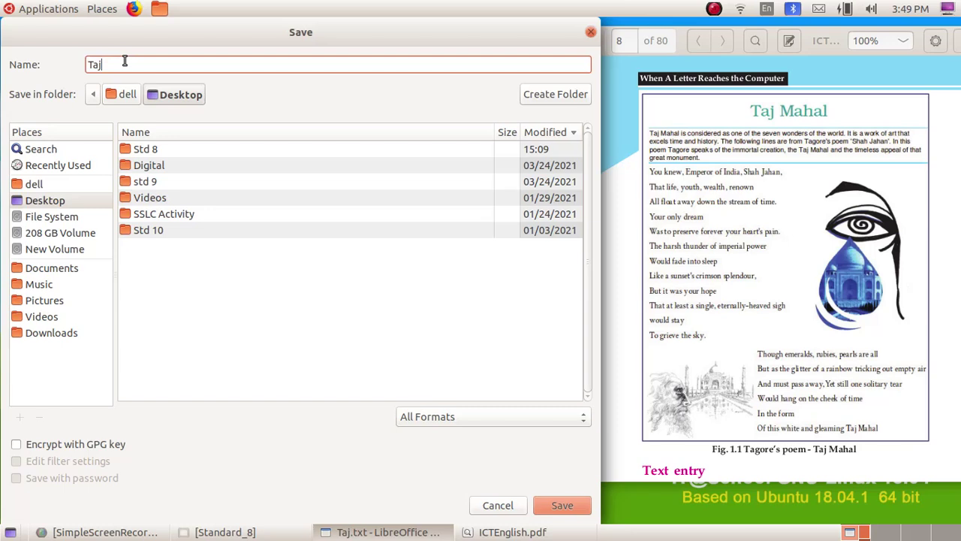
key("BackSpace")
key("BackSpace")
type("Cha")
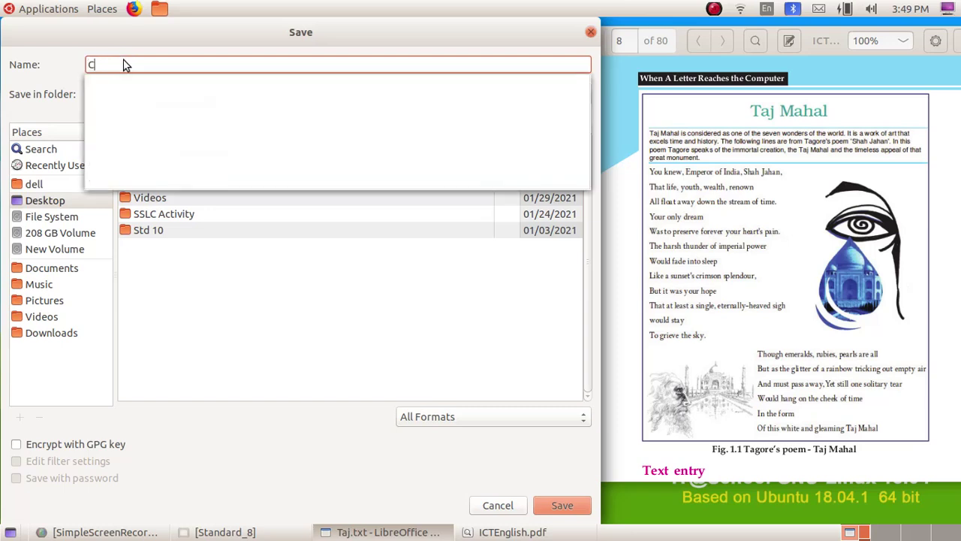
type("r 1")
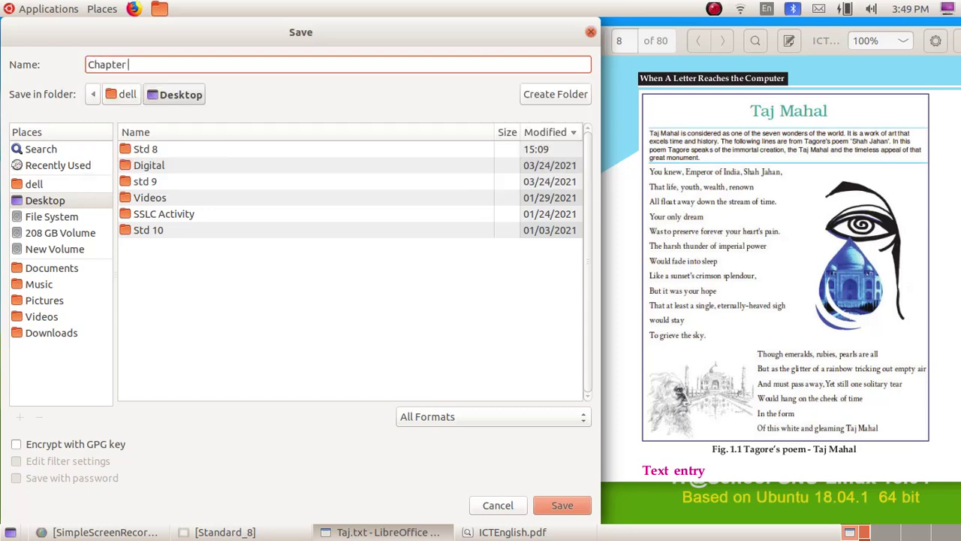